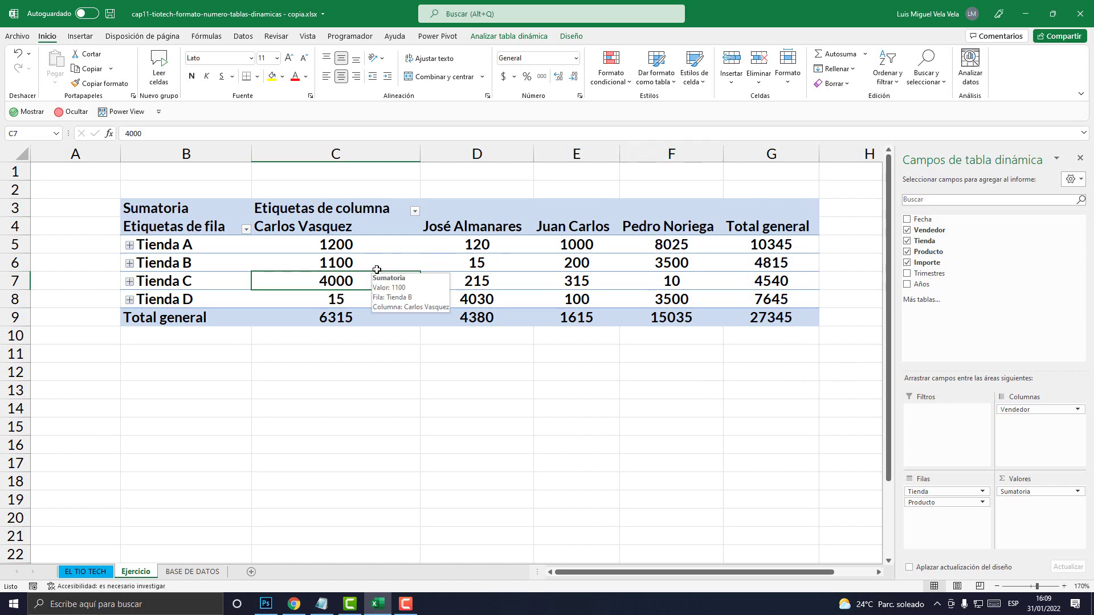
pyautogui.moveTo(358, 245); pyautogui.dragTo(703, 294)
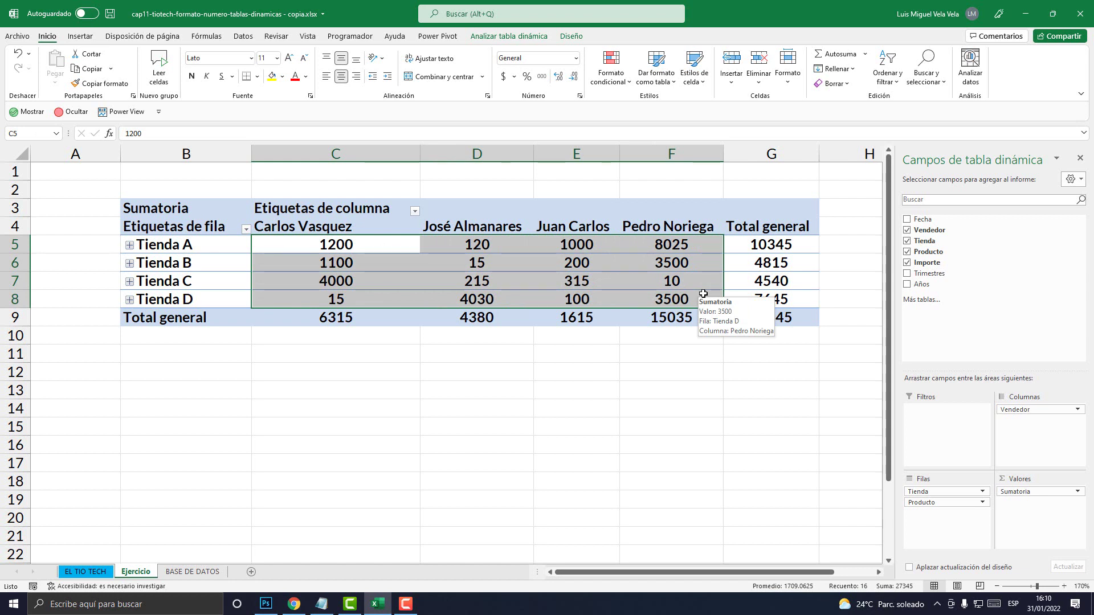
pyautogui.click(361, 262)
pyautogui.click(468, 259)
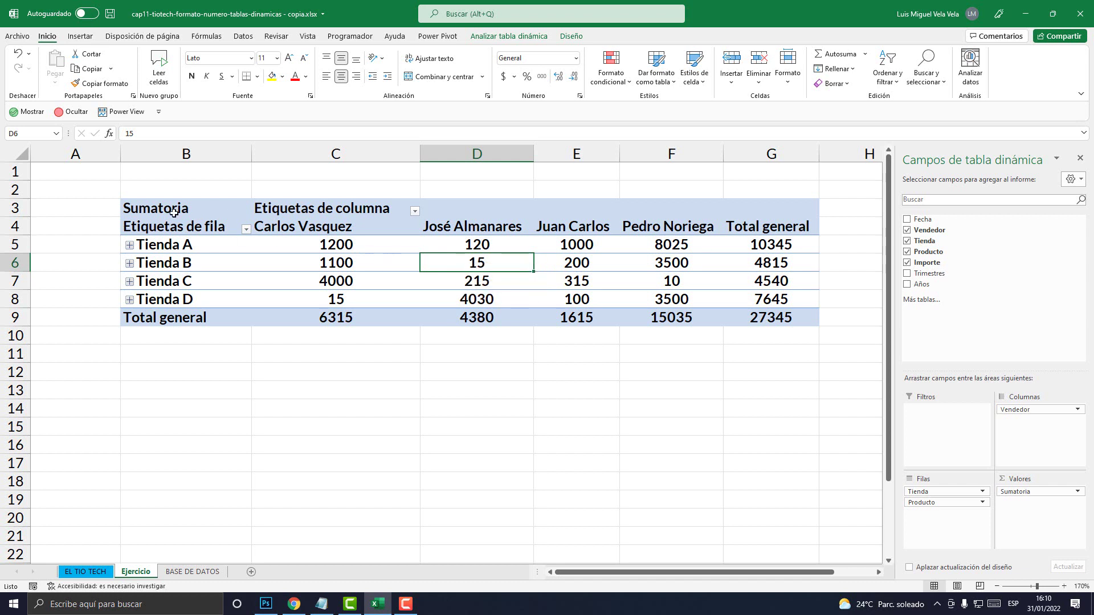
pyautogui.moveTo(148, 206); pyautogui.dragTo(740, 319)
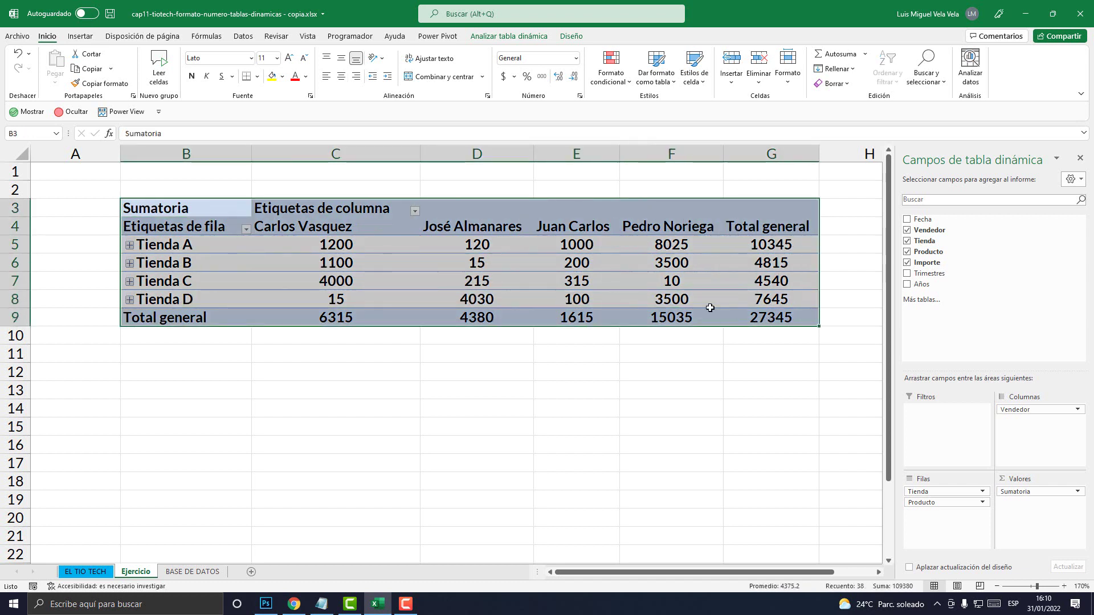
pyautogui.click(569, 263)
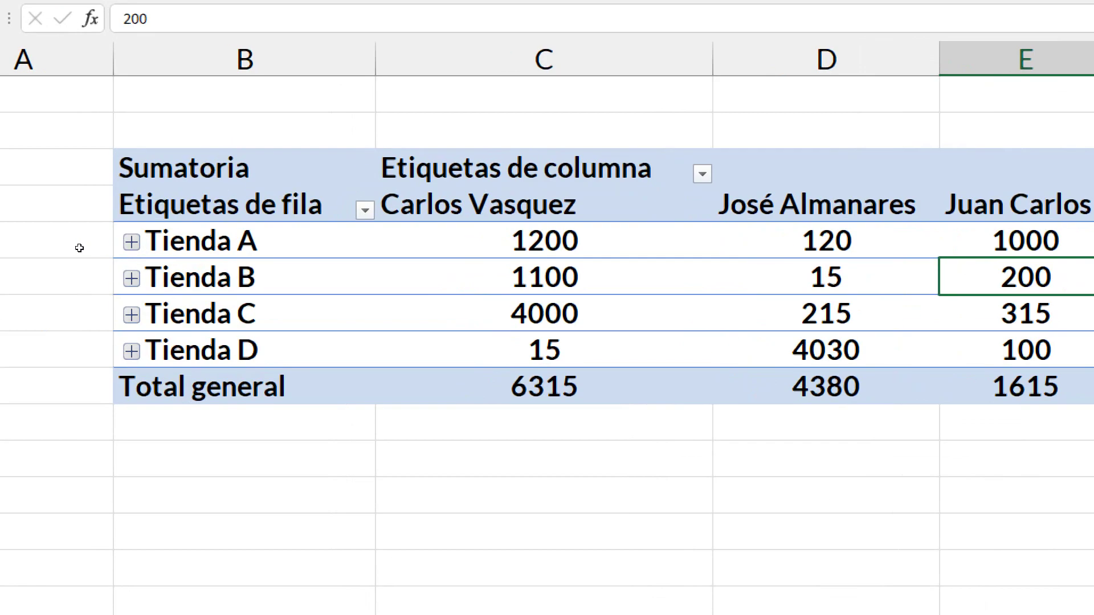
# Expand Tienda A, Tienda B, Tienda C and Tienda D in the pivot table to list their products.
pyautogui.click(131, 244)
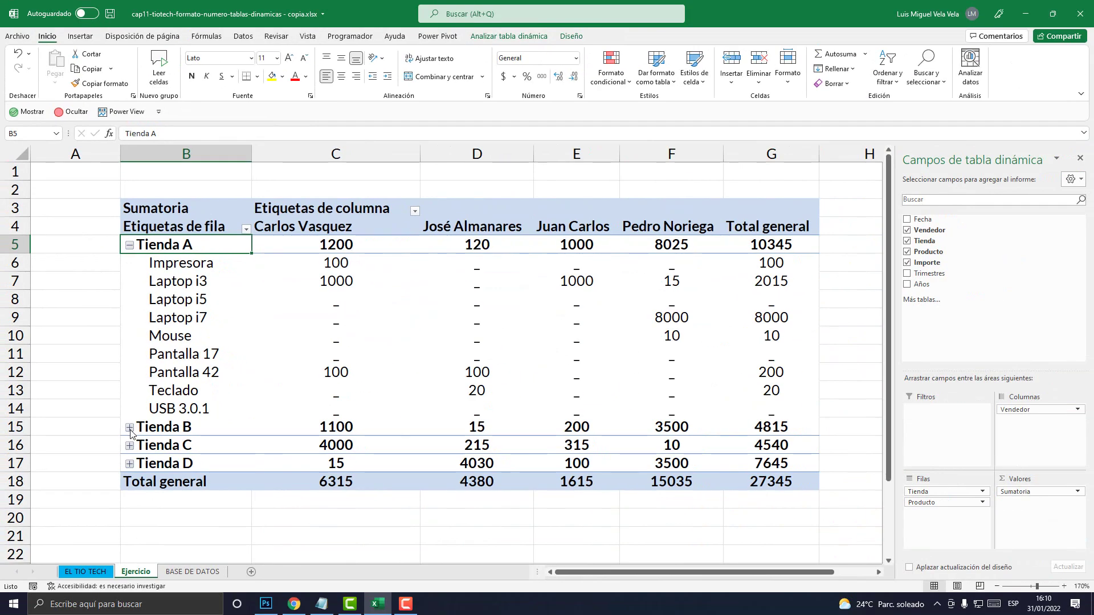
pyautogui.doubleClick(208, 596)
pyautogui.scroll(-4, 167, 418)
pyautogui.click(130, 383)
pyautogui.scroll(-4, 130, 381)
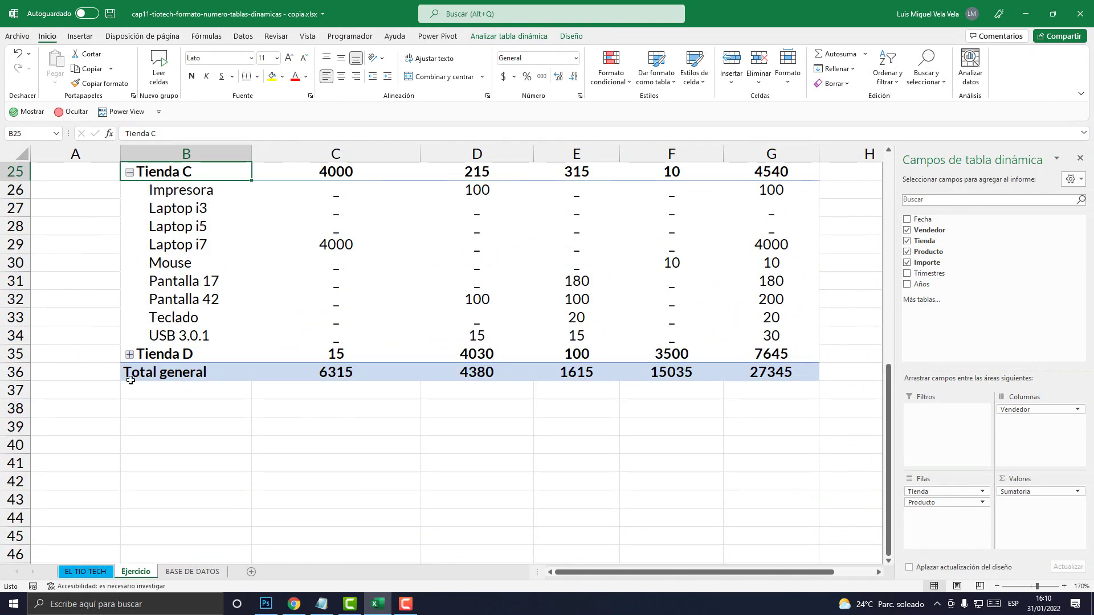
pyautogui.click(129, 355)
pyautogui.scroll(8, 213, 451)
pyautogui.click(342, 373)
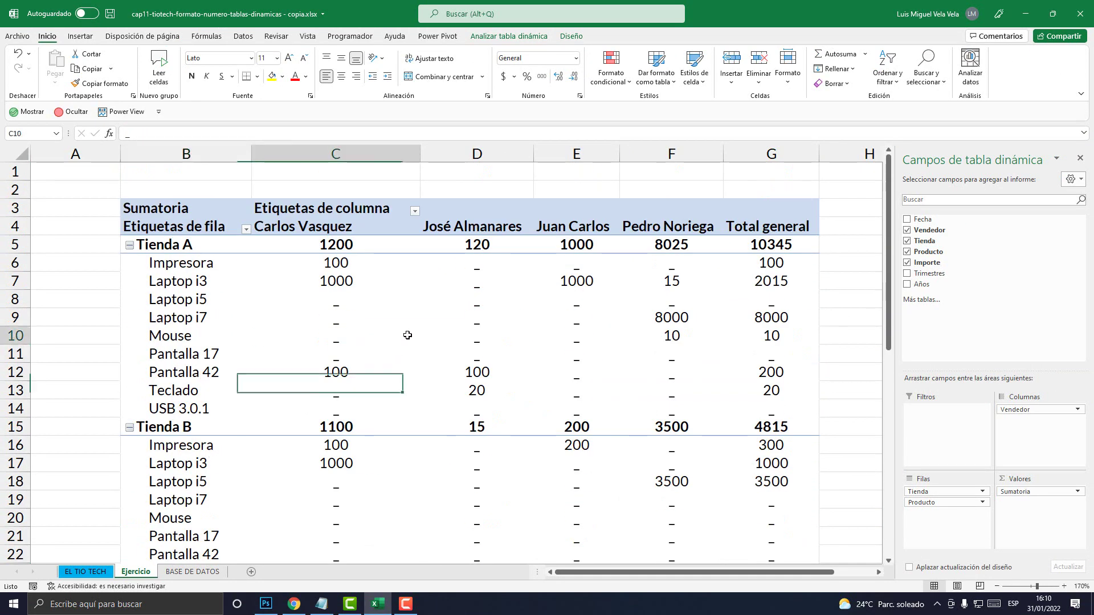
pyautogui.click(408, 335)
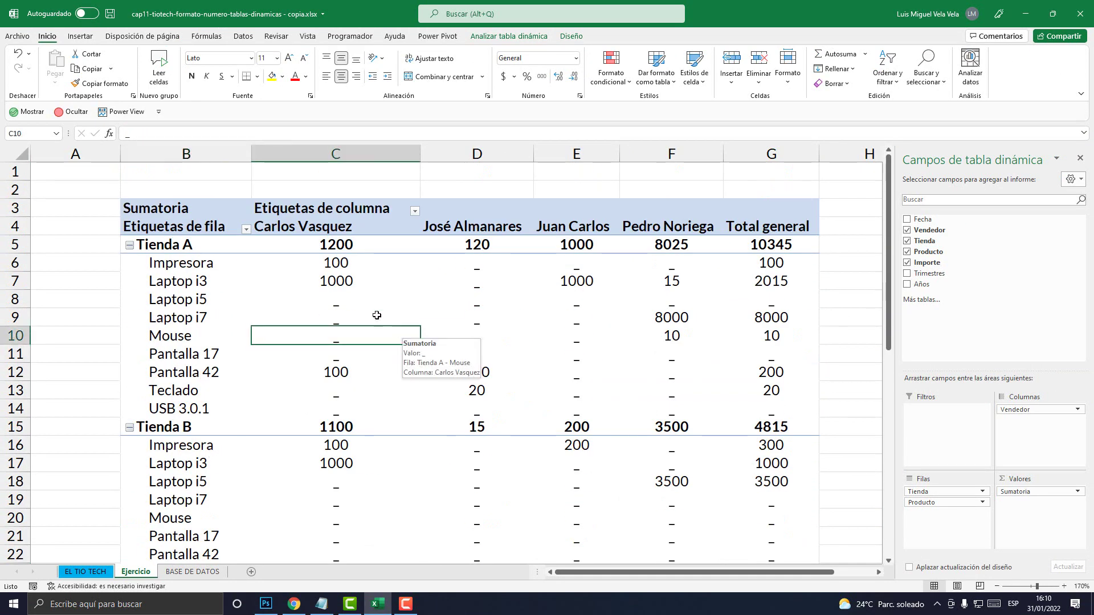
pyautogui.click(511, 307)
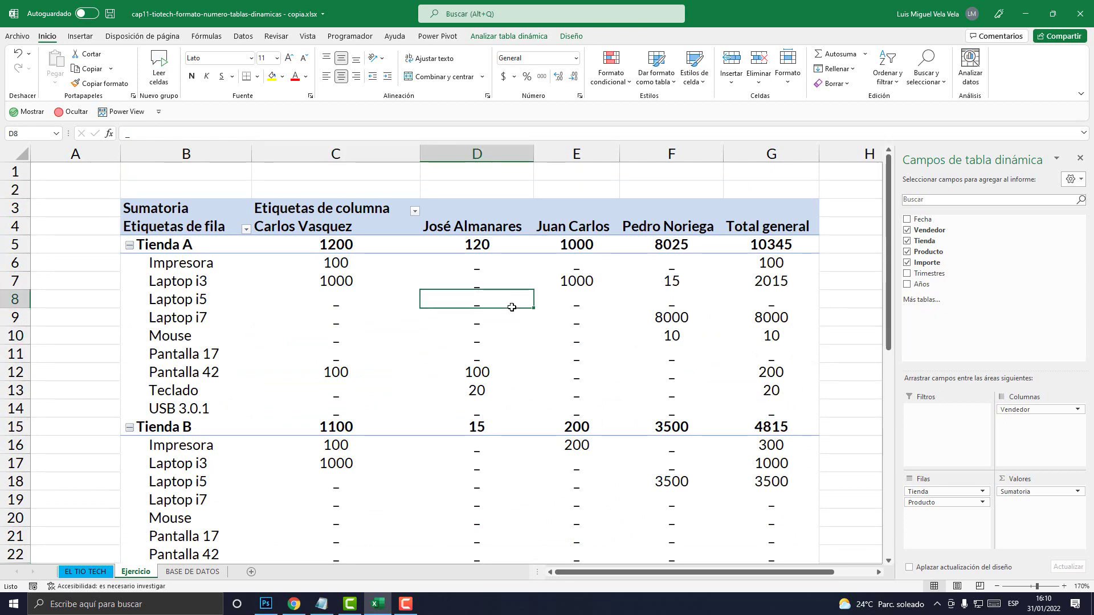
pyautogui.scroll(-6, 511, 307)
pyautogui.scroll(6, 511, 319)
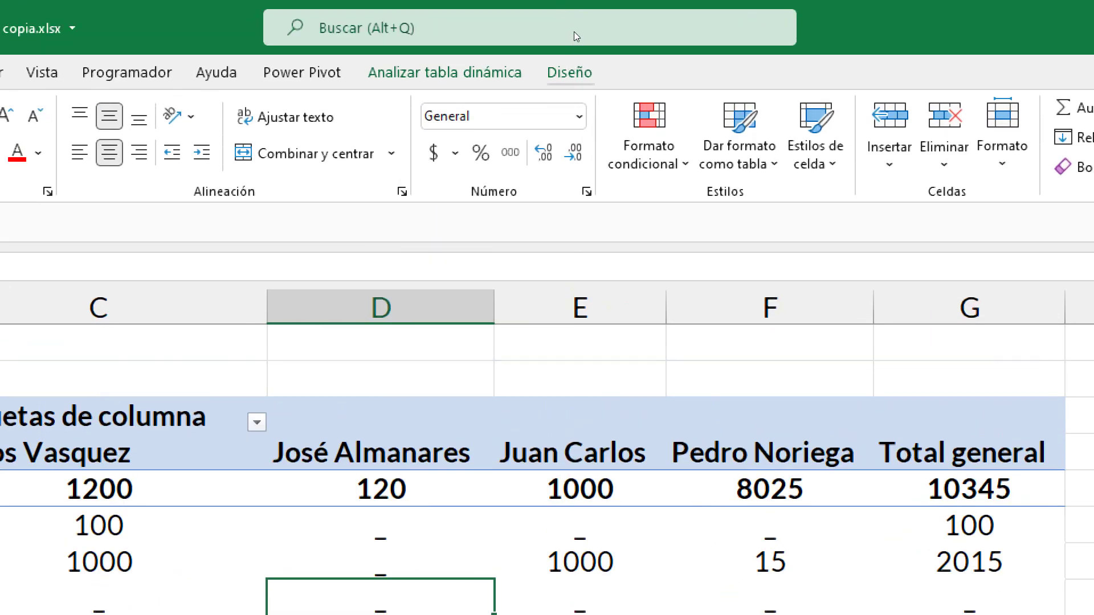
# Hide the pivot table's subtotals with the No mostrar subtotales option.
pyautogui.click(570, 72)
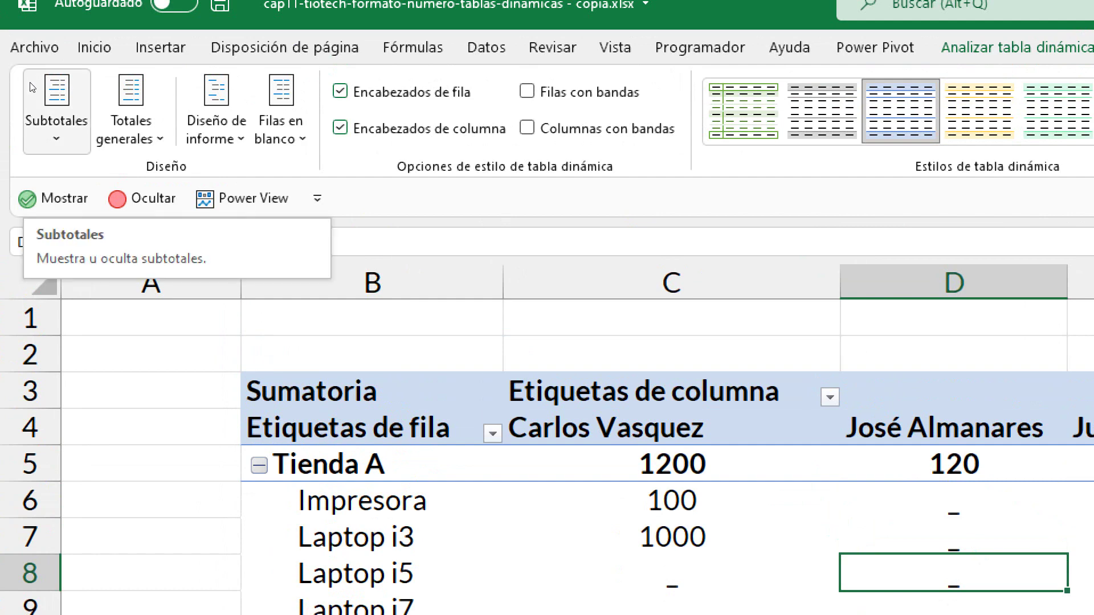
pyautogui.click(32, 89)
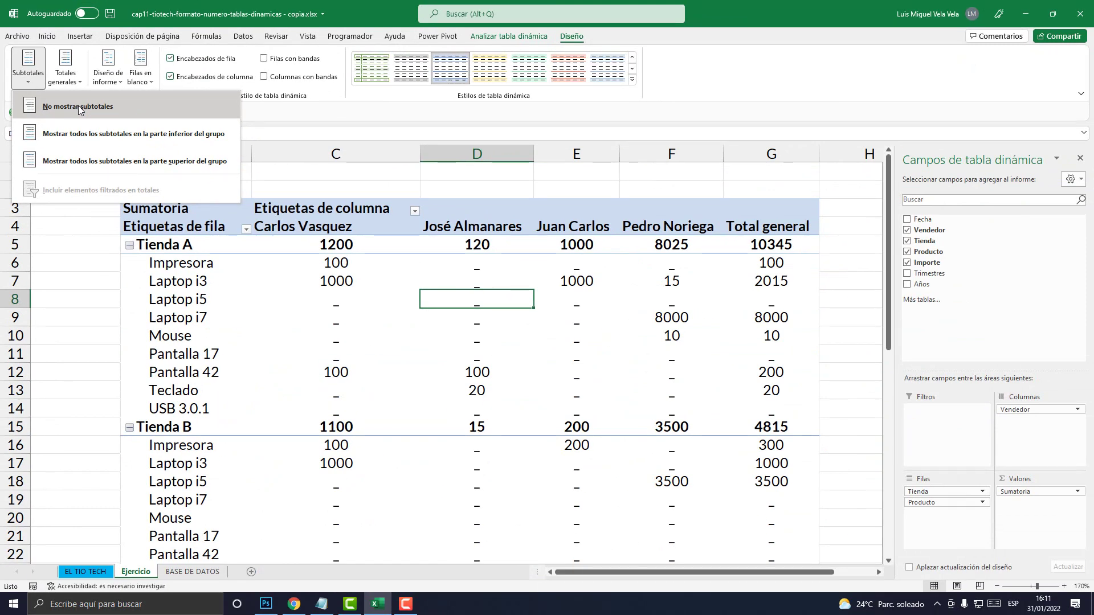
pyautogui.click(76, 103)
# Fill the blank value cells C to G yellow in the Tienda A, Tienda B and Tienda C heading rows.
pyautogui.moveTo(303, 254); pyautogui.dragTo(757, 240)
pyautogui.click(48, 36)
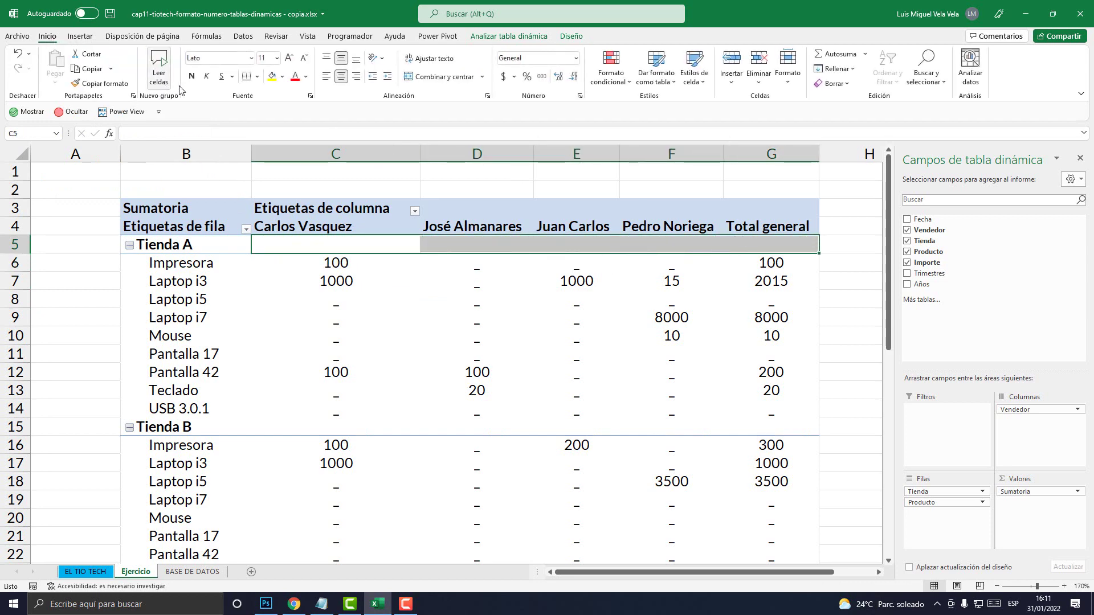
pyautogui.click(272, 75)
pyautogui.moveTo(281, 427); pyautogui.dragTo(747, 428)
pyautogui.click(271, 76)
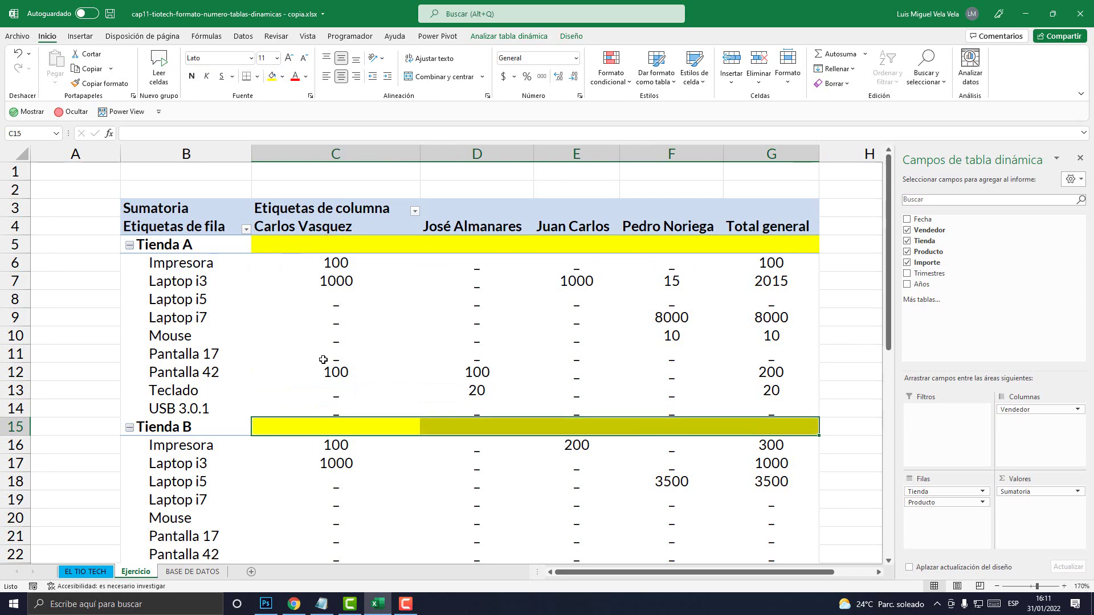
pyautogui.scroll(-2, 322, 359)
pyautogui.click(277, 501)
pyautogui.moveTo(277, 501); pyautogui.dragTo(745, 499)
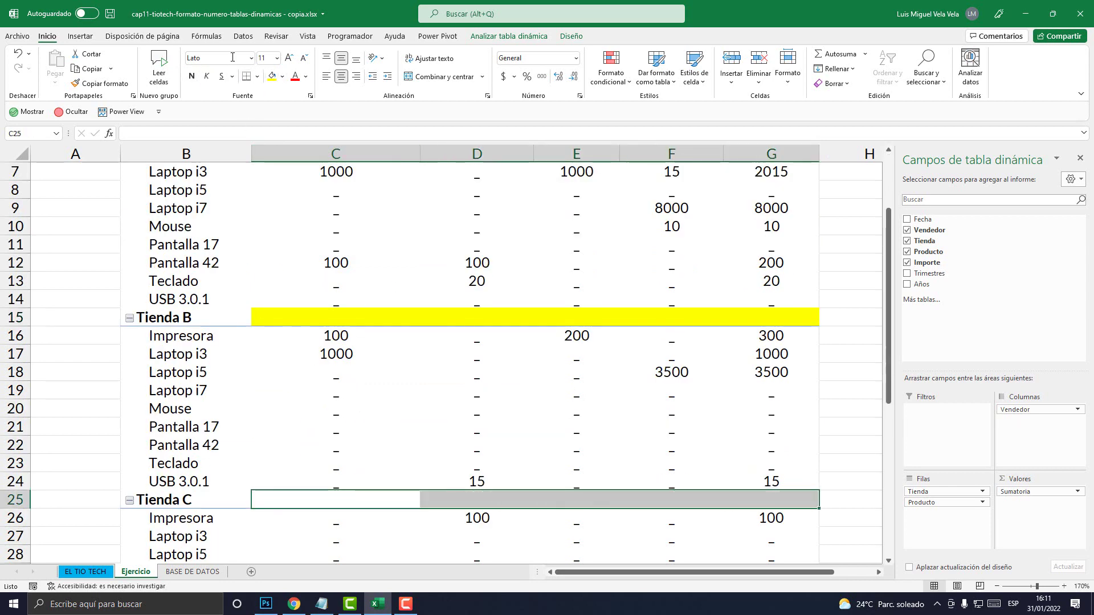
pyautogui.click(272, 76)
pyautogui.scroll(-4, 301, 393)
pyautogui.scroll(6, 325, 399)
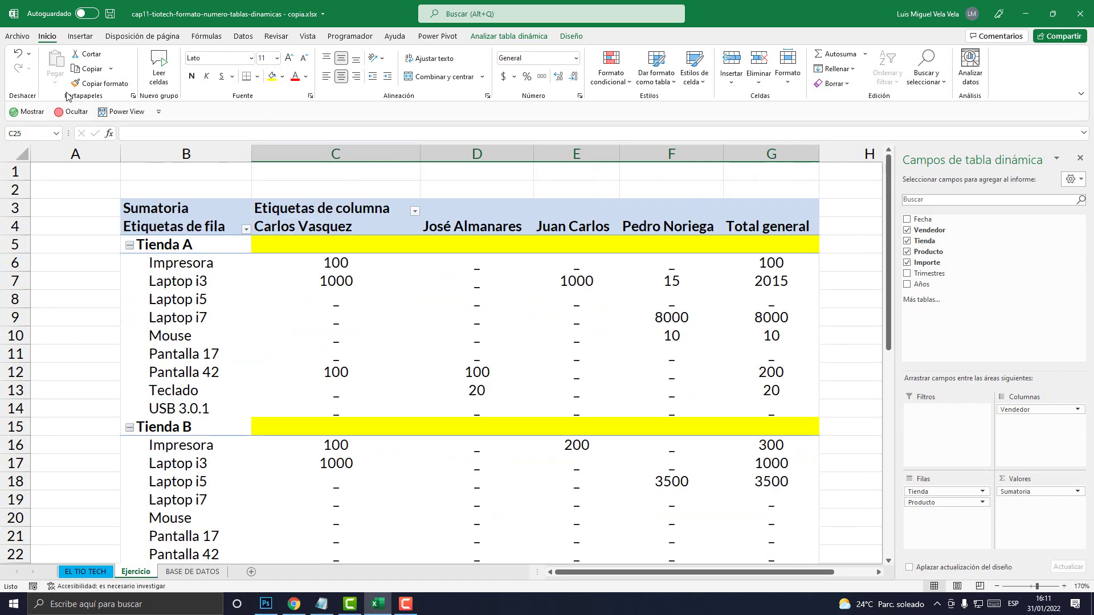
# Show all of the pivot table's subtotals at the top of each store group.
pyautogui.click(448, 317)
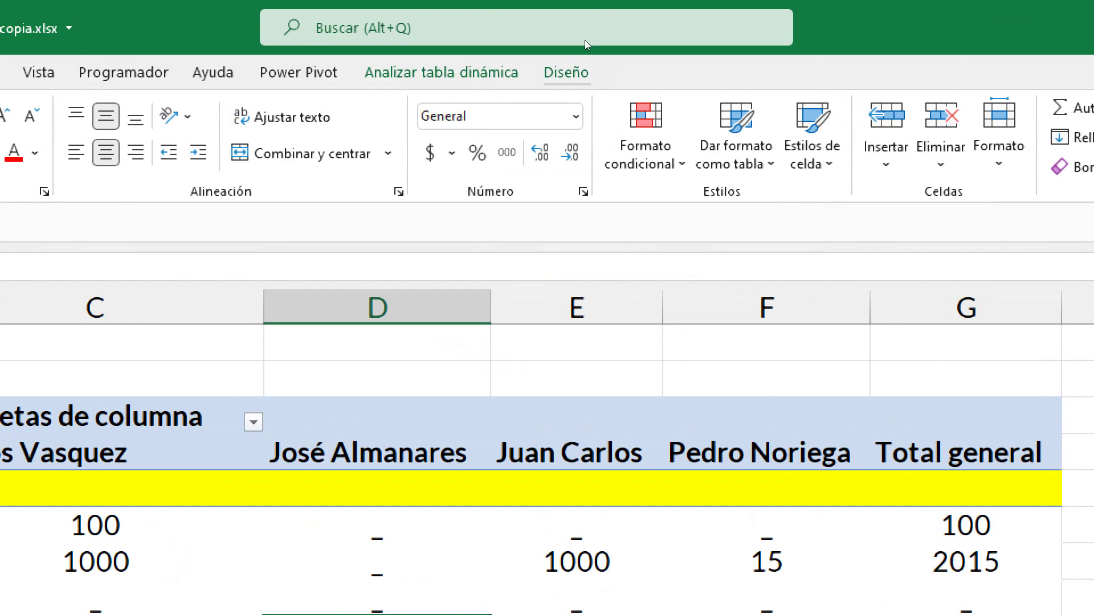
pyautogui.click(574, 36)
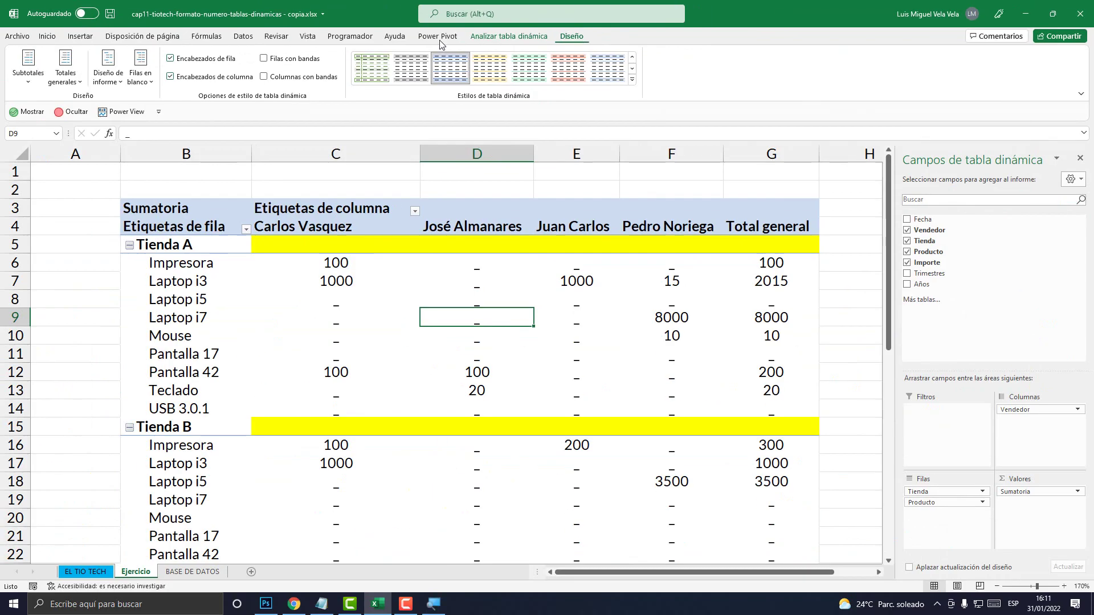
pyautogui.click(29, 68)
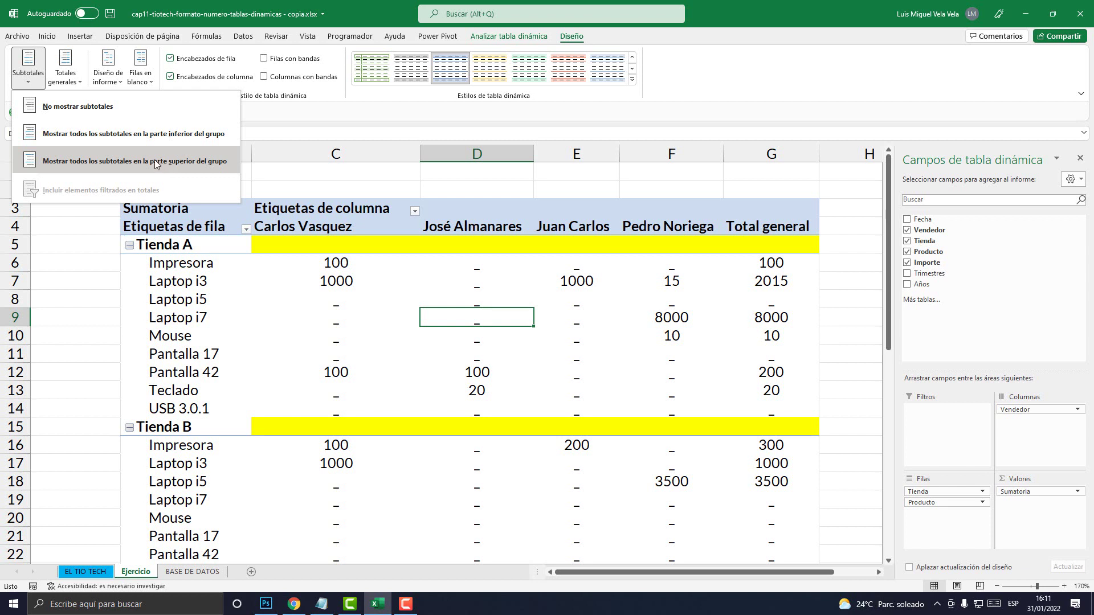
pyautogui.click(170, 161)
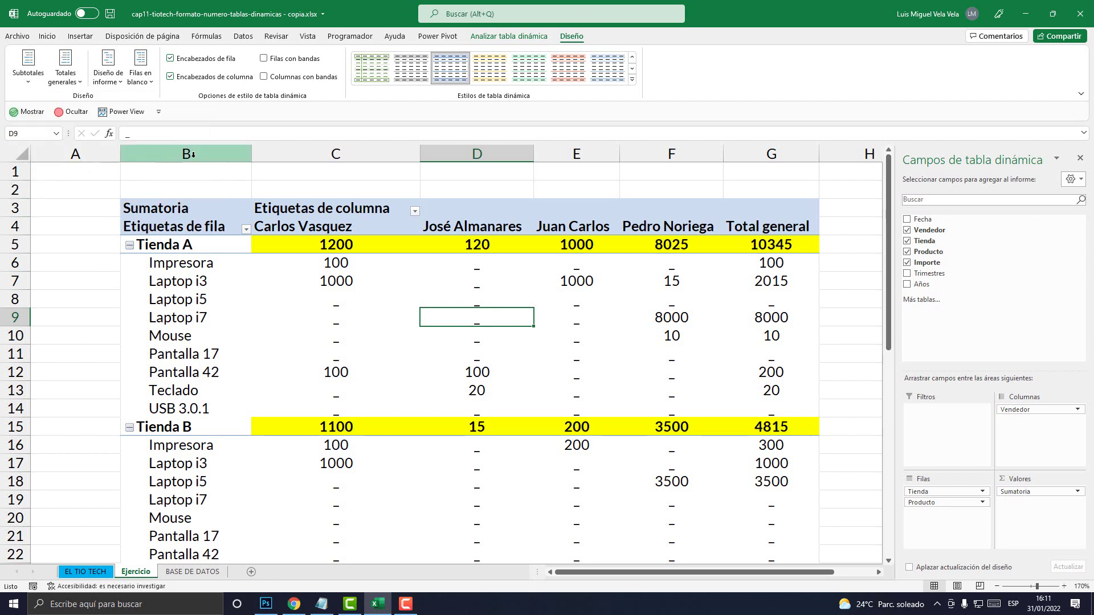
pyautogui.moveTo(335, 244); pyautogui.dragTo(792, 245)
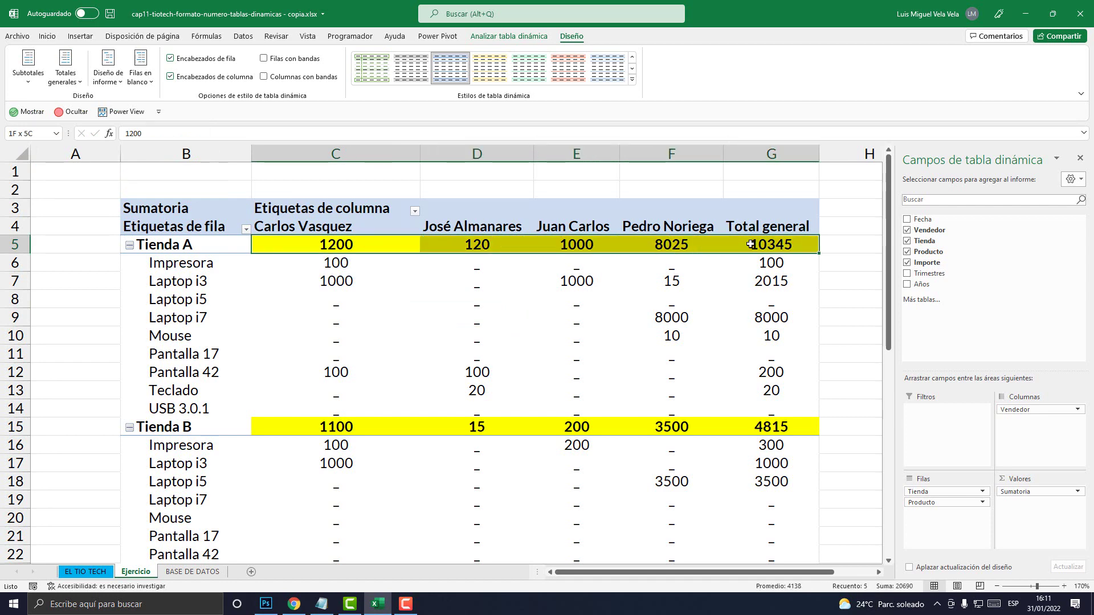
# Turn the pivot table's subtotals off and show them all again at the bottom of each store group.
pyautogui.click(25, 80)
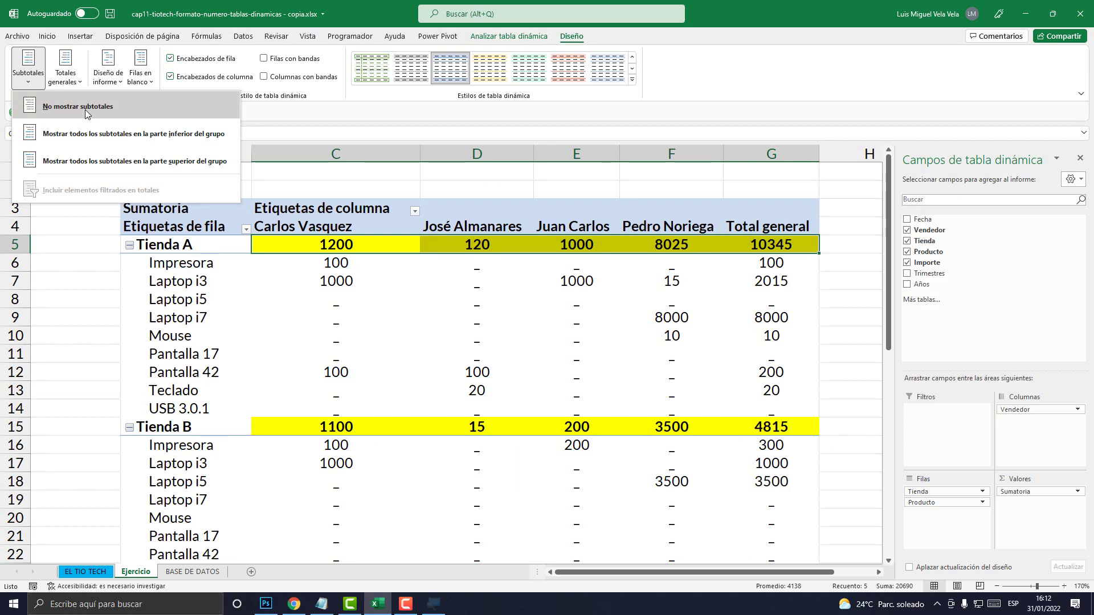
pyautogui.click(86, 110)
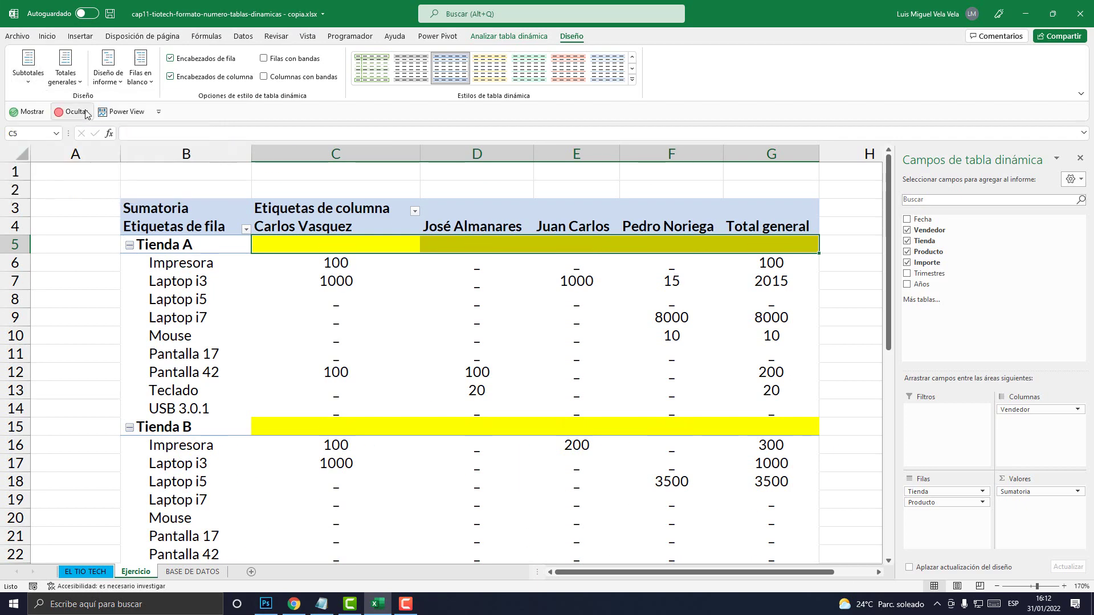
pyautogui.click(34, 85)
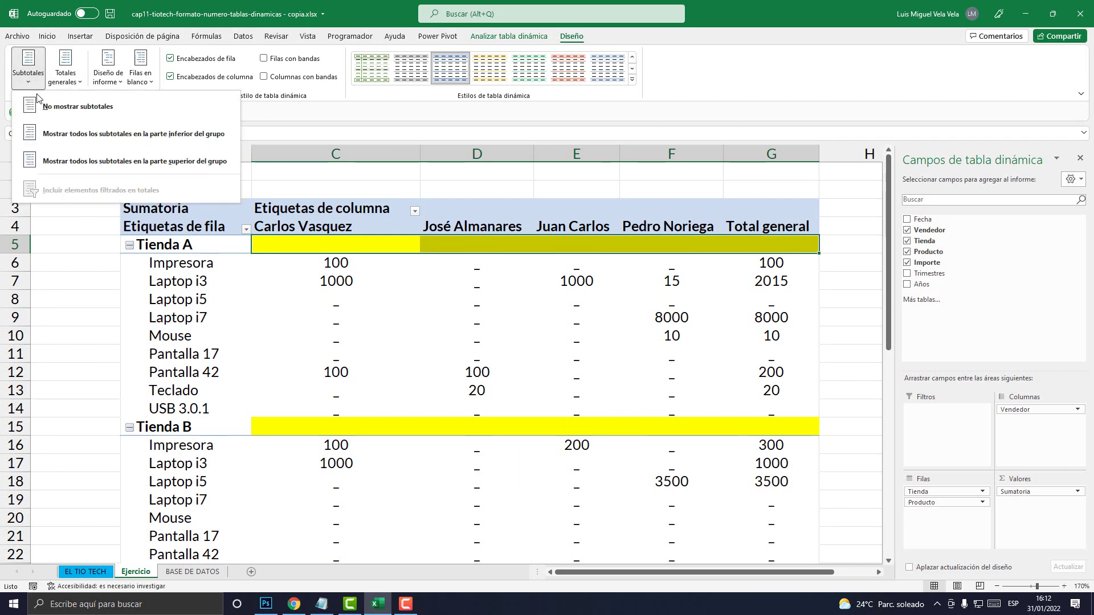
pyautogui.click(146, 138)
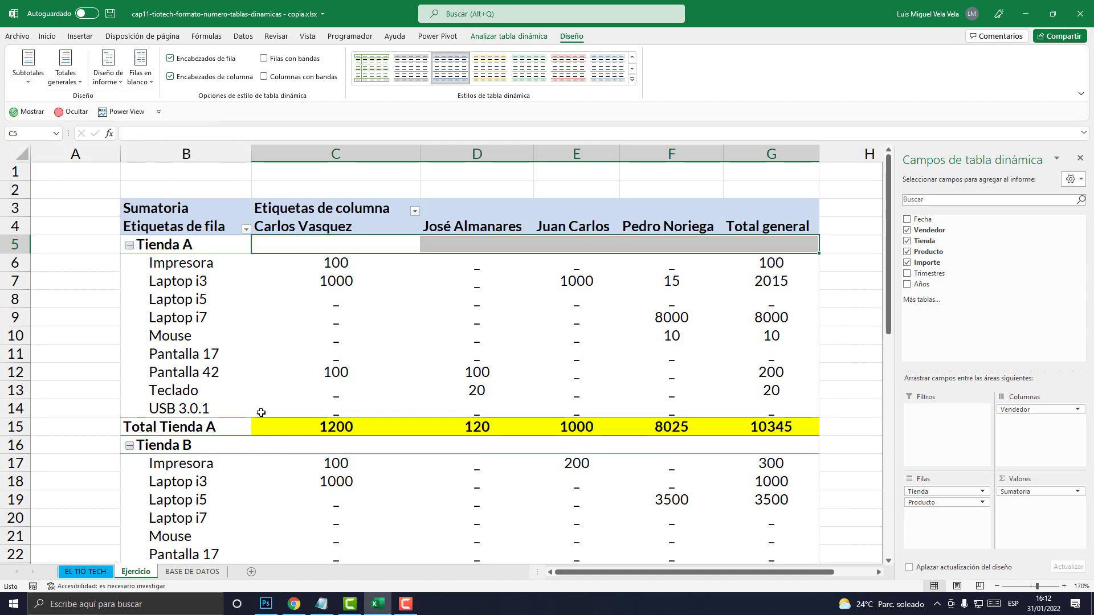
# Examine the Total Tienda A, B and C subtotal rows at the end of their groups.
pyautogui.scroll(-2, 343, 455)
pyautogui.scroll(2, 343, 454)
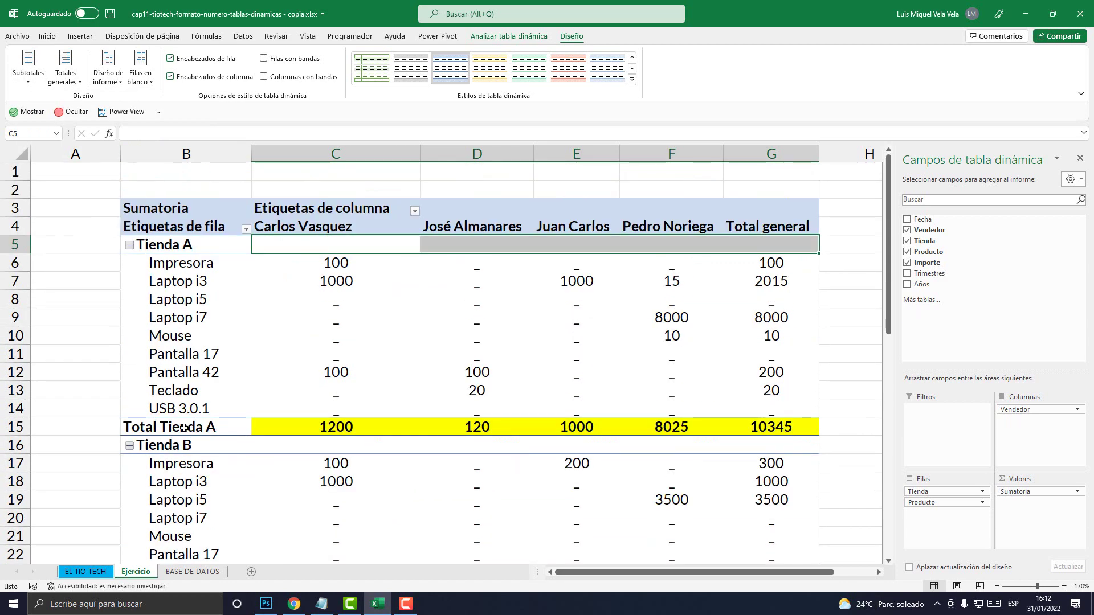
pyautogui.click(244, 430)
pyautogui.moveTo(244, 430); pyautogui.dragTo(771, 427)
pyautogui.scroll(-5, 218, 397)
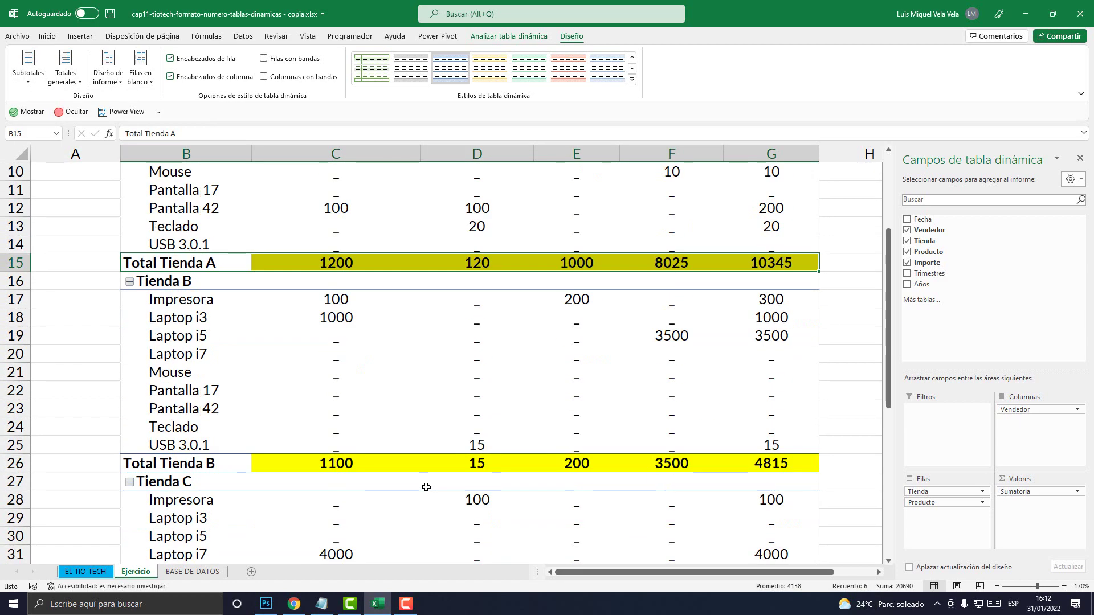
pyautogui.moveTo(160, 352); pyautogui.dragTo(781, 352)
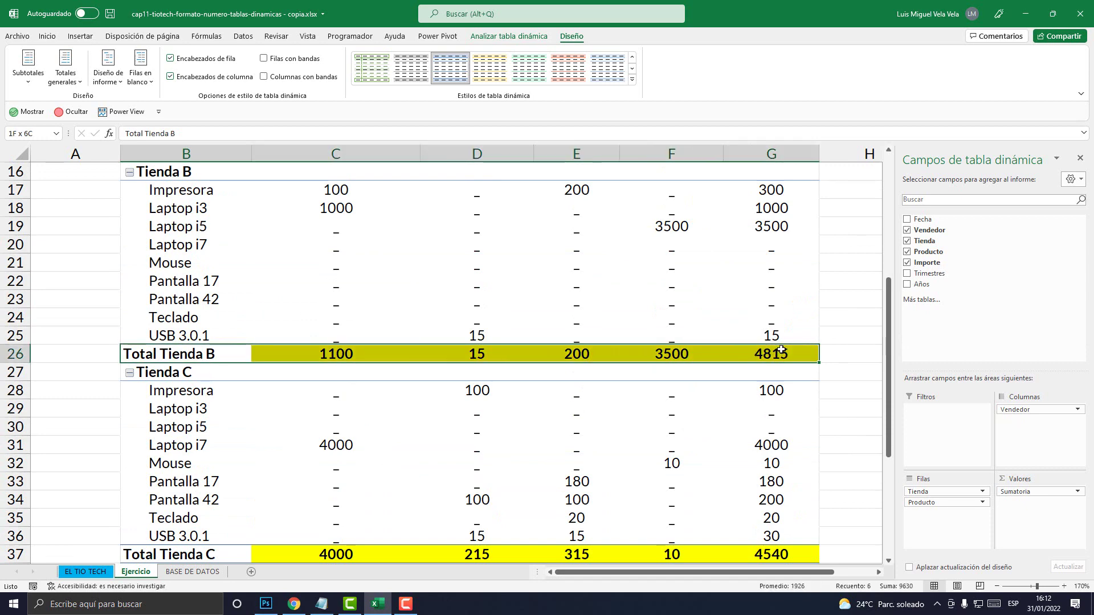
pyautogui.scroll(-2, 376, 508)
pyautogui.scroll(3, 245, 515)
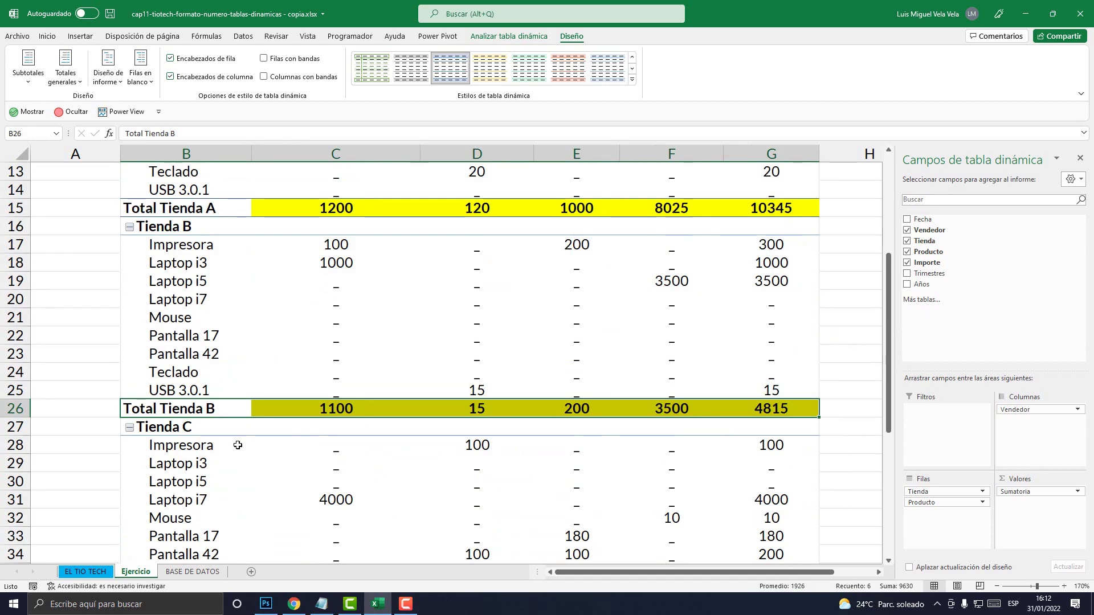
pyautogui.scroll(-2, 255, 513)
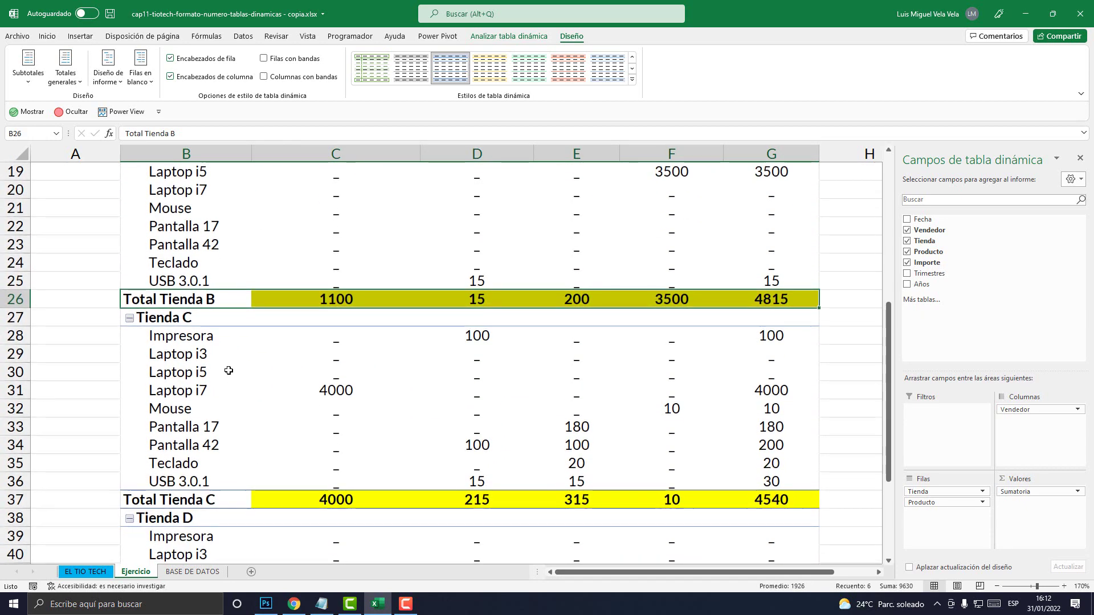
# Fill the Total Tienda B label cell with a salmon red colour.
pyautogui.click(200, 301)
pyautogui.click(47, 36)
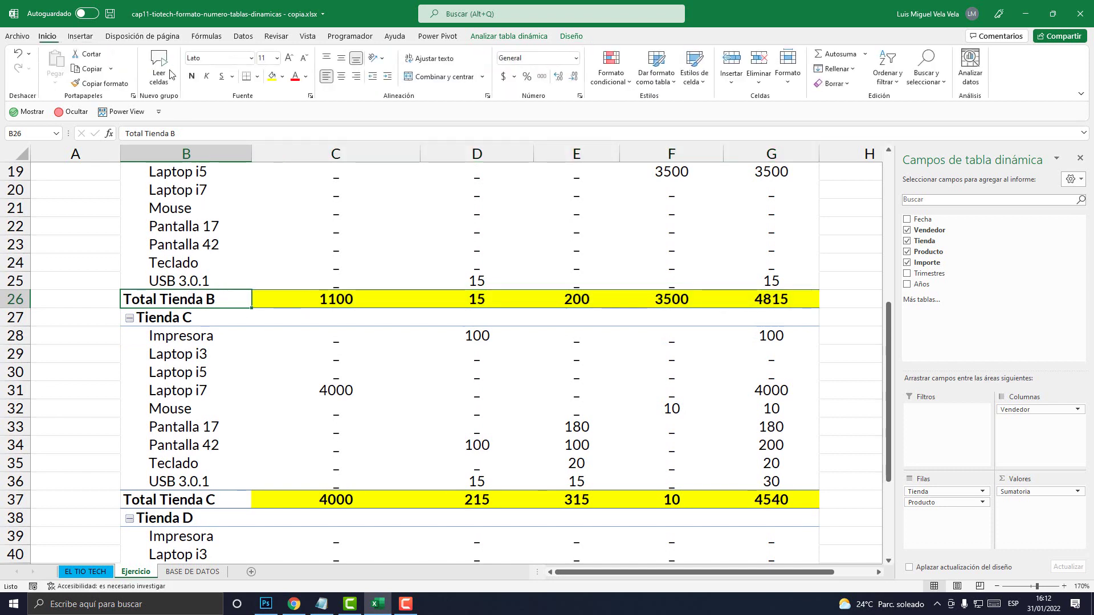
pyautogui.click(282, 77)
pyautogui.click(338, 135)
pyautogui.click(268, 504)
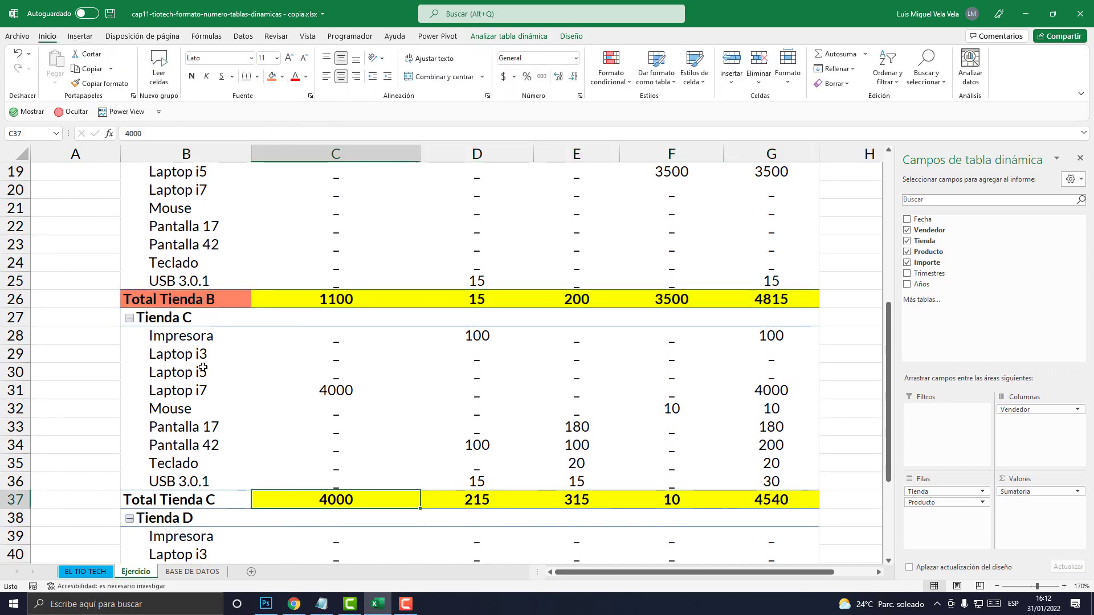
pyautogui.click(163, 307)
pyautogui.scroll(2, 330, 423)
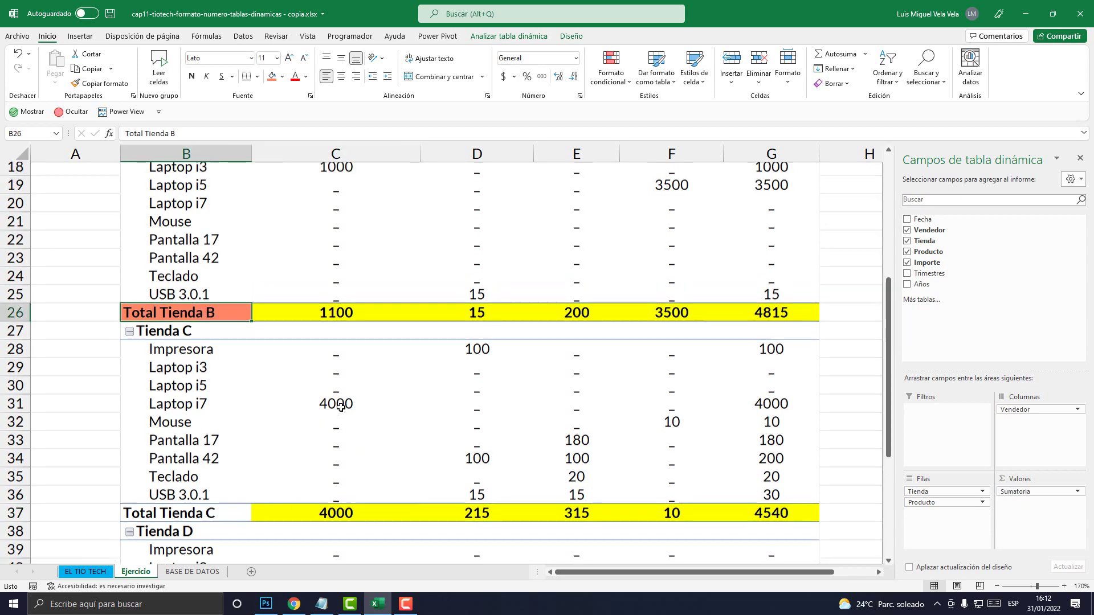
pyautogui.click(365, 408)
pyautogui.click(479, 408)
pyautogui.click(598, 408)
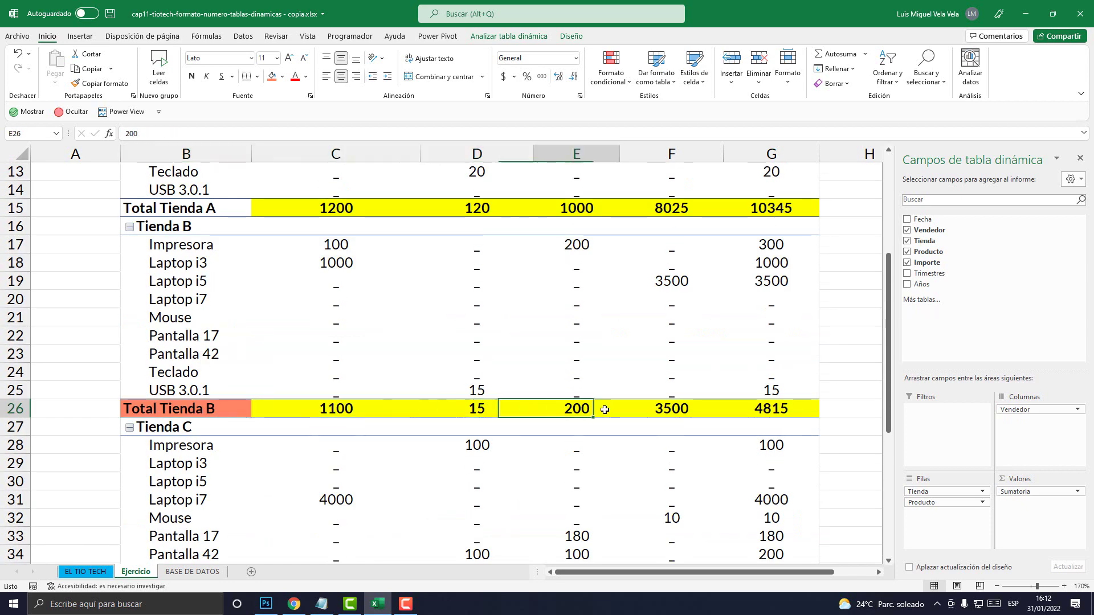
pyautogui.click(703, 405)
pyautogui.click(342, 409)
pyautogui.click(221, 409)
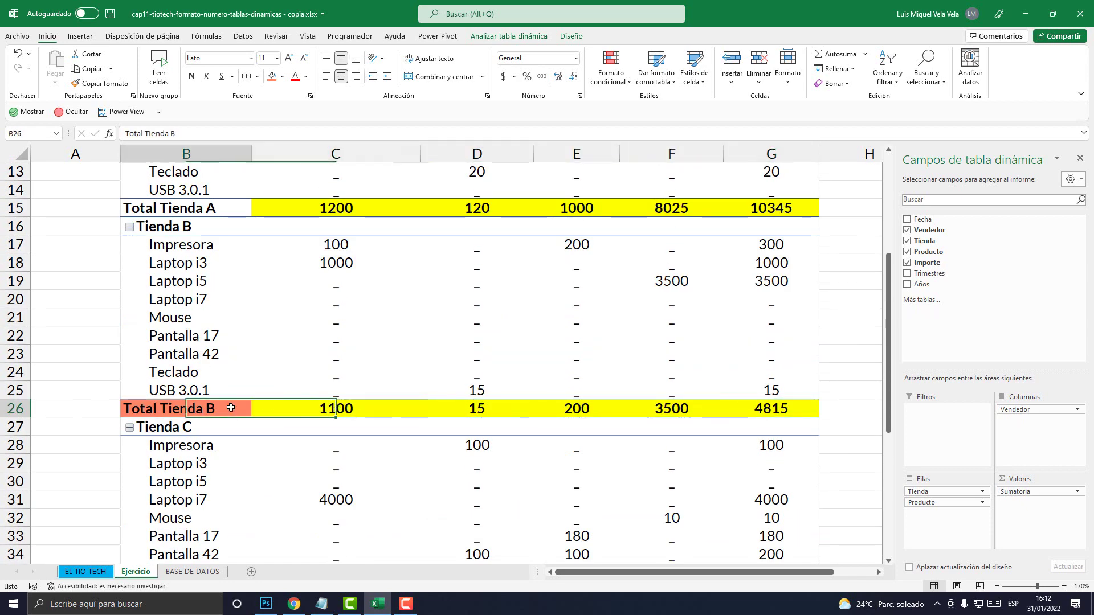
# Collapse the Tienda A, B, C and D groups and examine the totals in the Total general row.
pyautogui.scroll(3, 198, 327)
pyautogui.click(131, 192)
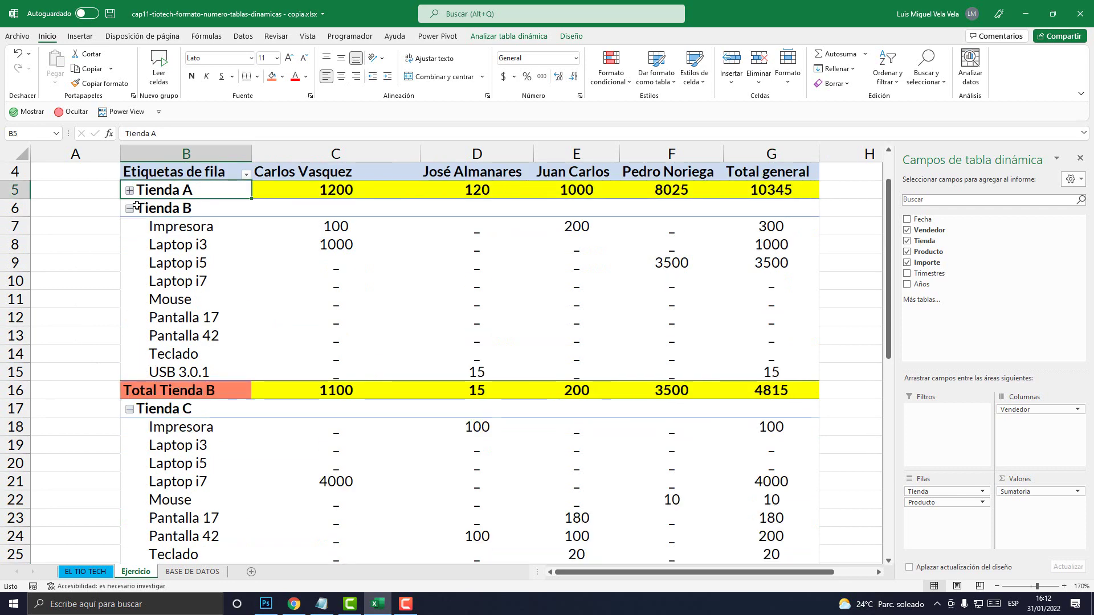
pyautogui.click(133, 211)
pyautogui.click(130, 209)
pyautogui.click(131, 229)
pyautogui.click(130, 227)
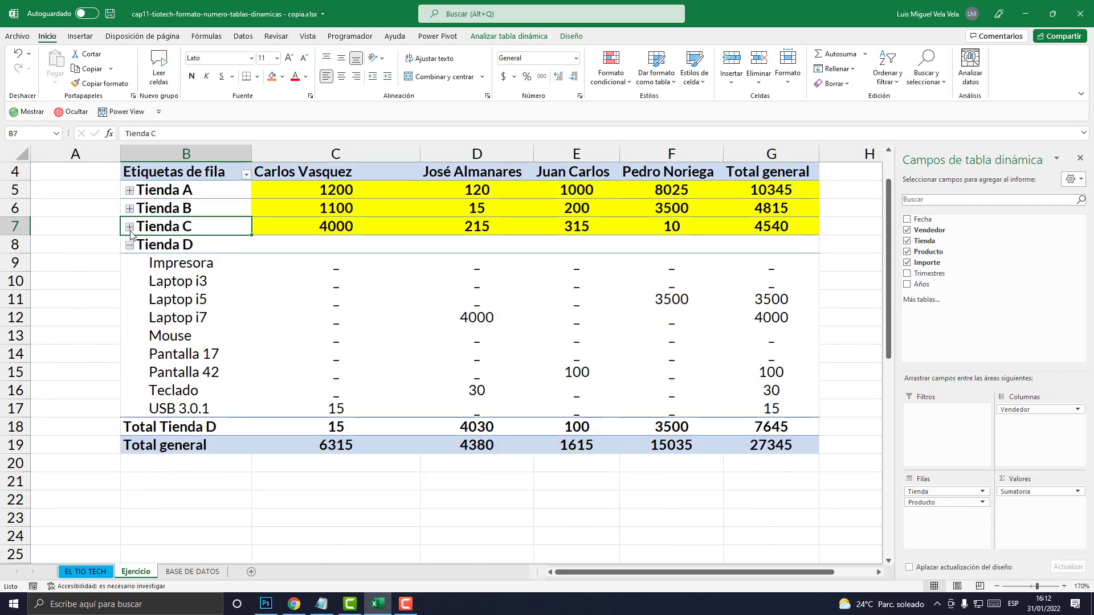
pyautogui.click(131, 246)
pyautogui.scroll(1, 695, 341)
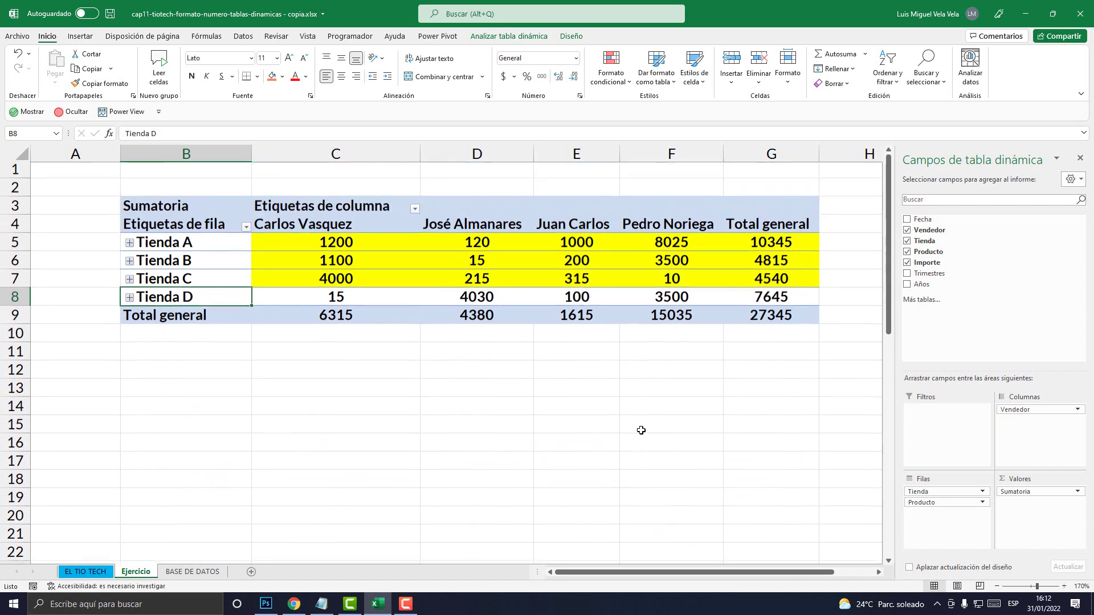
pyautogui.click(341, 318)
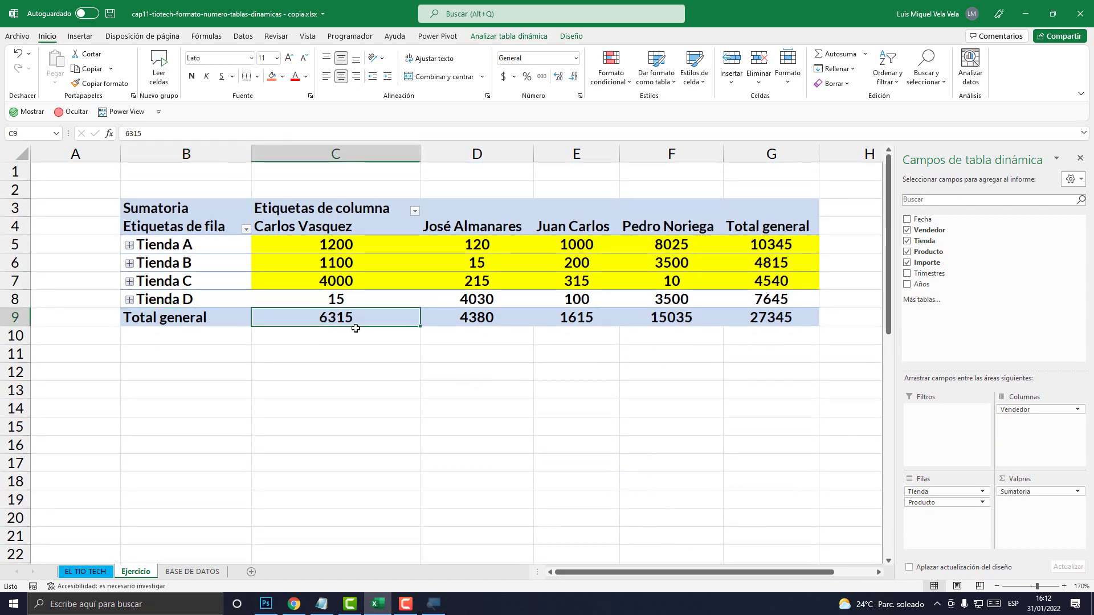
pyautogui.press('Right')
pyautogui.press('Right')
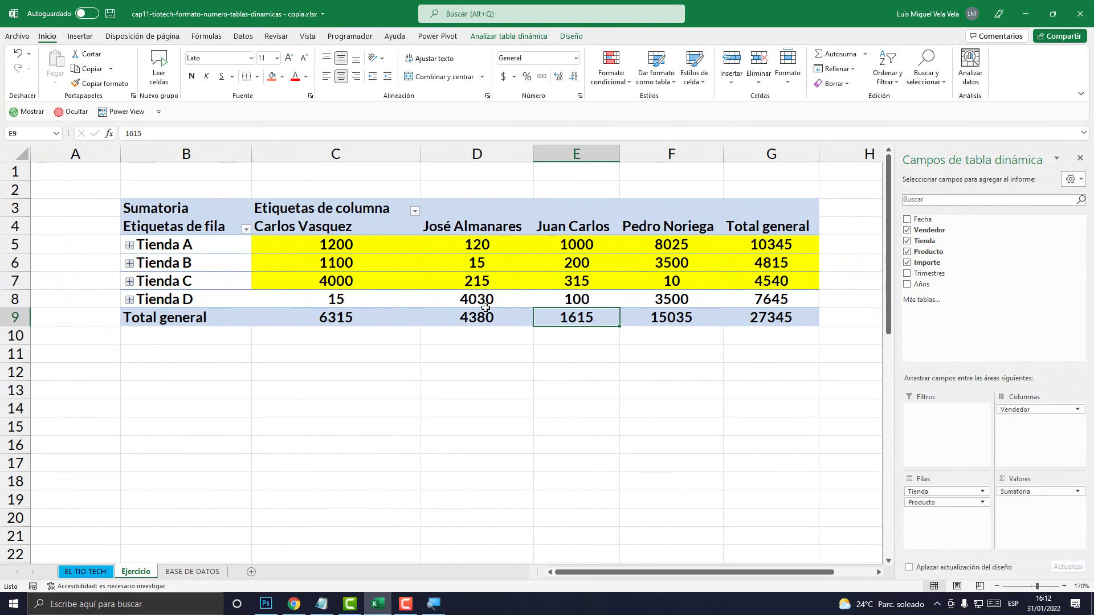
# Expand the Tienda A, B, C and D groups again to show their products.
pyautogui.click(130, 245)
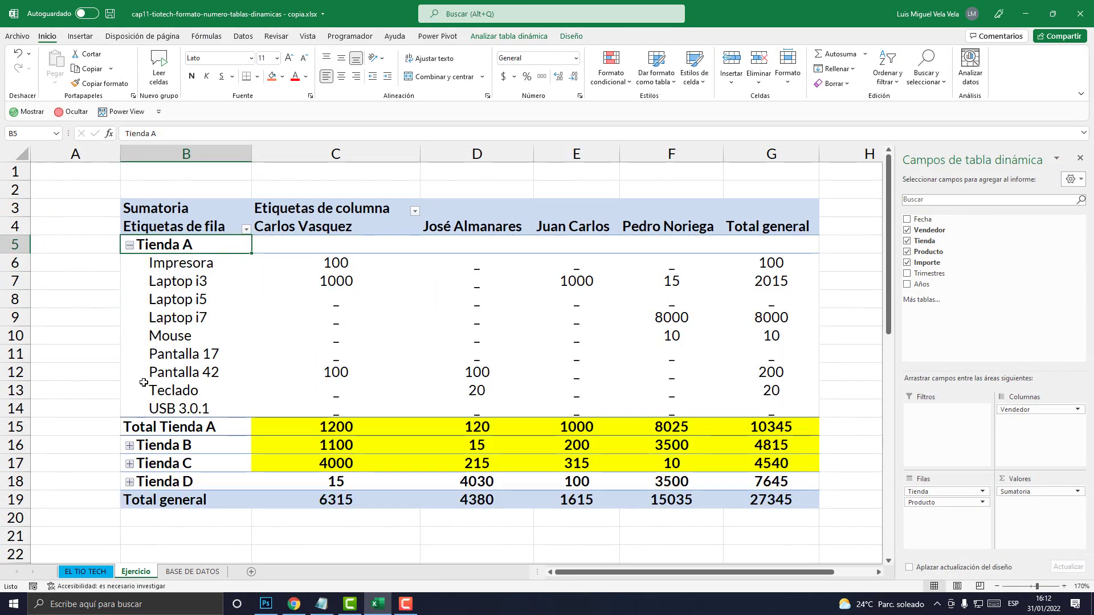
pyautogui.click(130, 445)
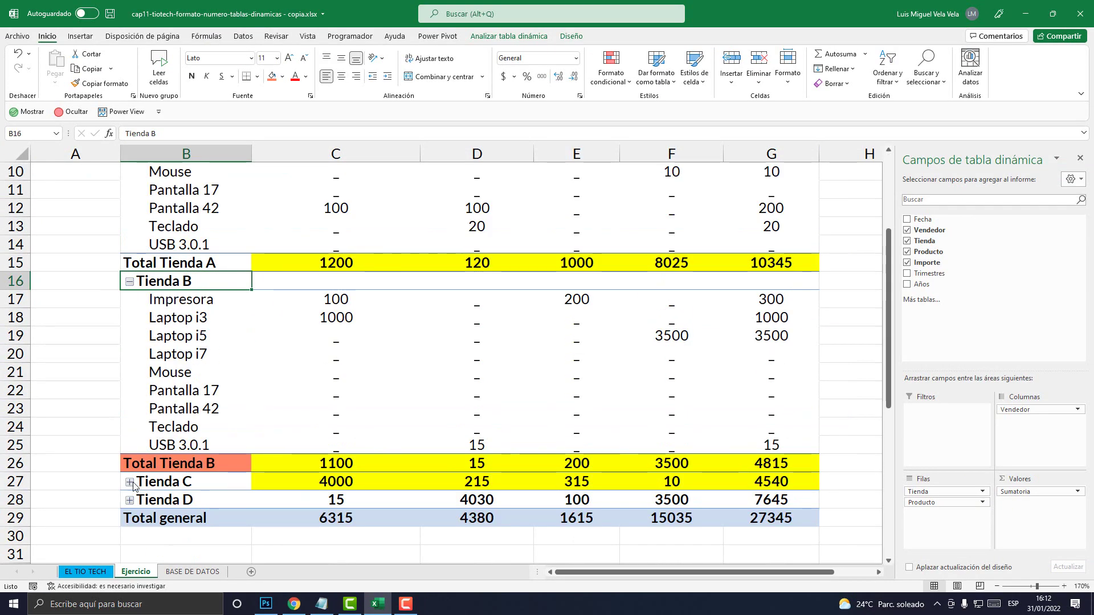
pyautogui.click(129, 481)
pyautogui.click(129, 518)
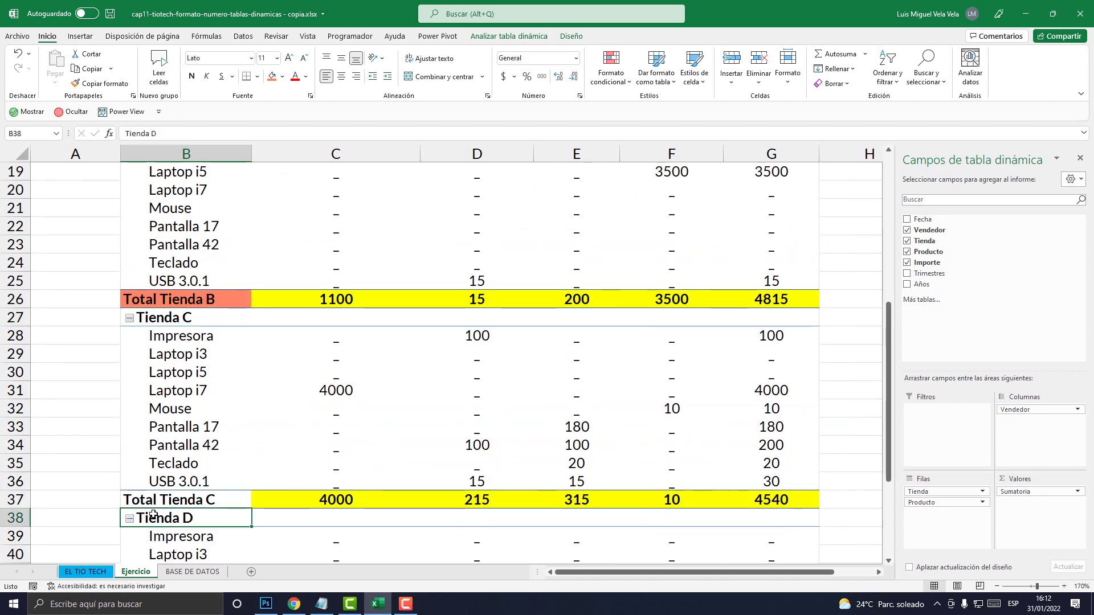
# Remove the fill colours from the Total Tienda A, B and C subtotal rows.
pyautogui.scroll(5, 164, 492)
pyautogui.moveTo(320, 371); pyautogui.dragTo(754, 372)
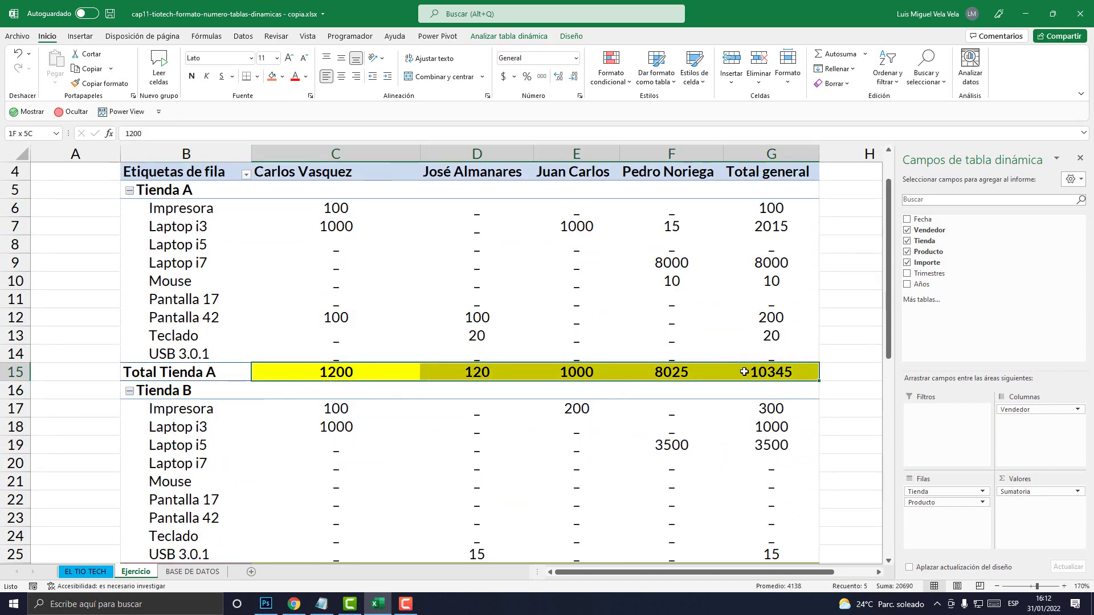
pyautogui.click(282, 77)
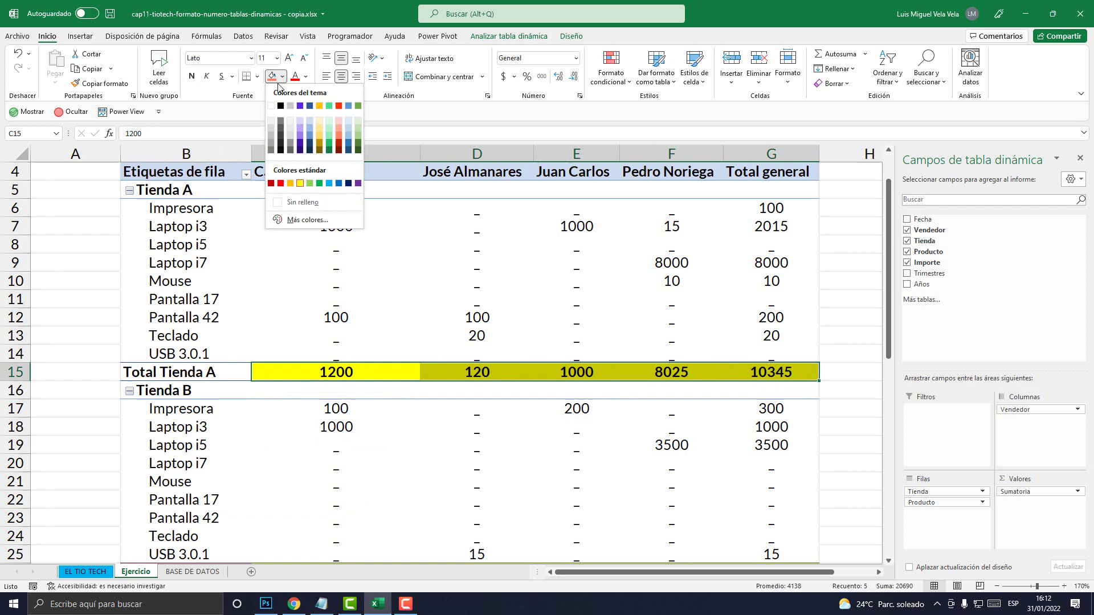
pyautogui.click(294, 214)
pyautogui.scroll(-4, 346, 455)
pyautogui.moveTo(183, 354); pyautogui.dragTo(738, 354)
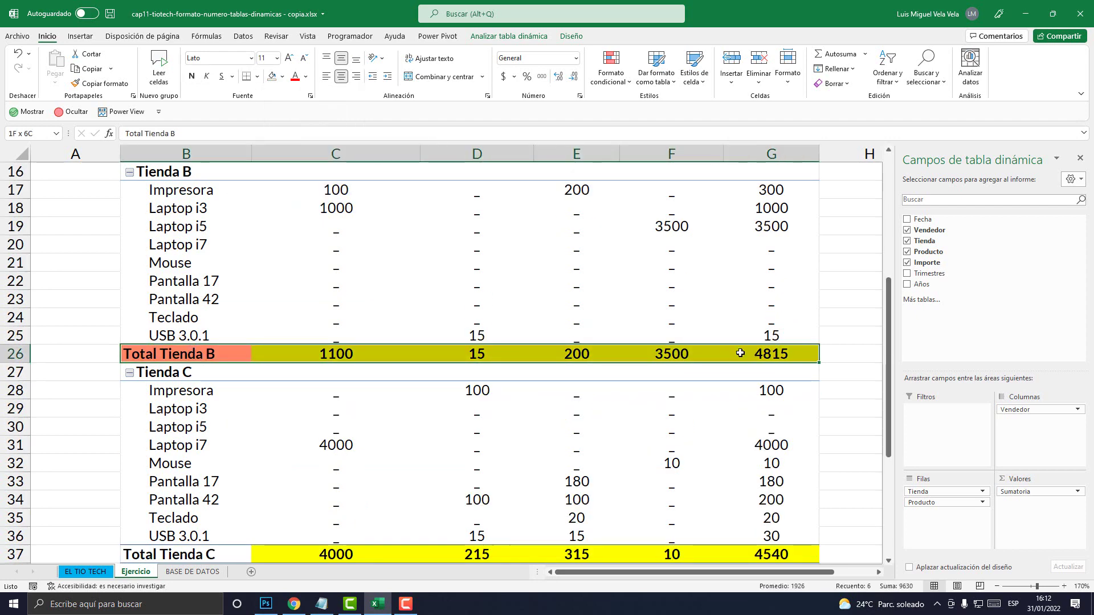
pyautogui.scroll(-4, 233, 335)
pyautogui.moveTo(233, 335); pyautogui.dragTo(756, 336)
pyautogui.click(271, 76)
pyautogui.scroll(4, 187, 351)
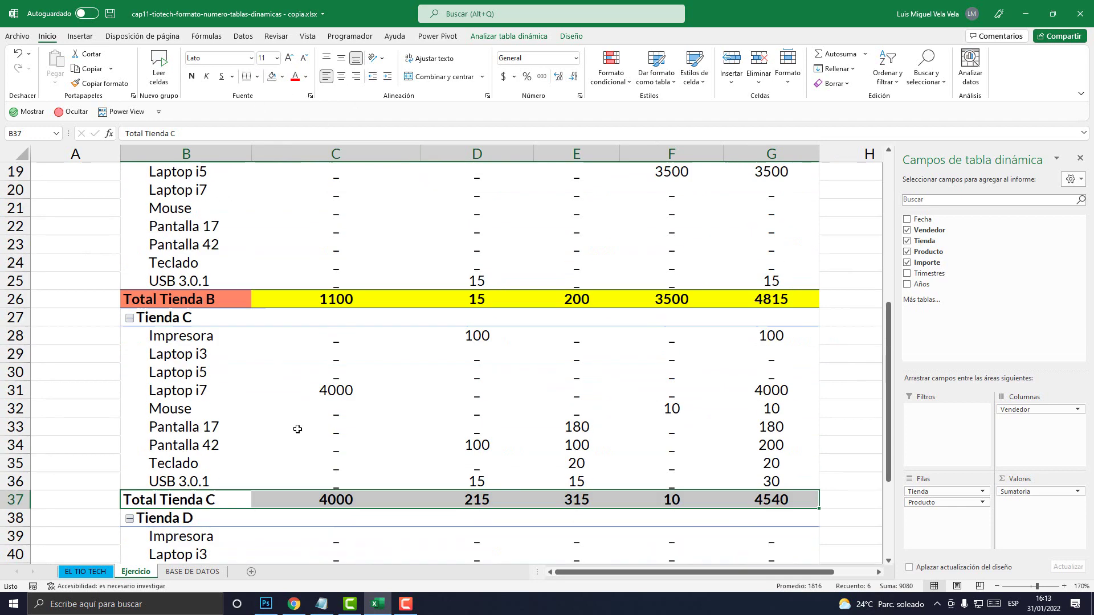
pyautogui.moveTo(186, 352); pyautogui.dragTo(735, 352)
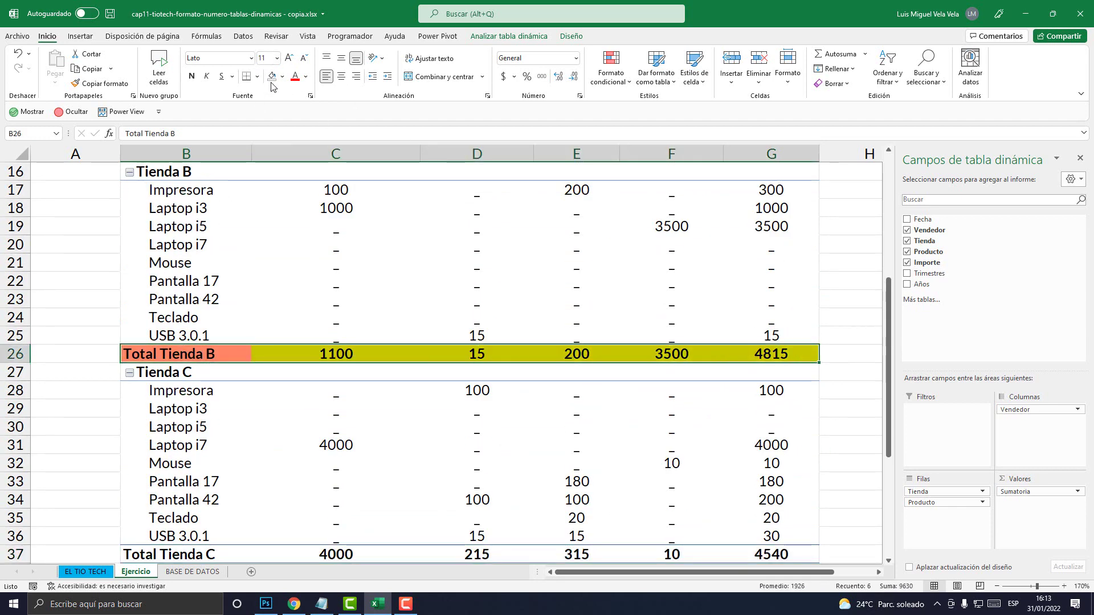
# Turn off the pivot table's grand totals for both rows and columns.
pyautogui.click(186, 208)
pyautogui.scroll(5, 273, 370)
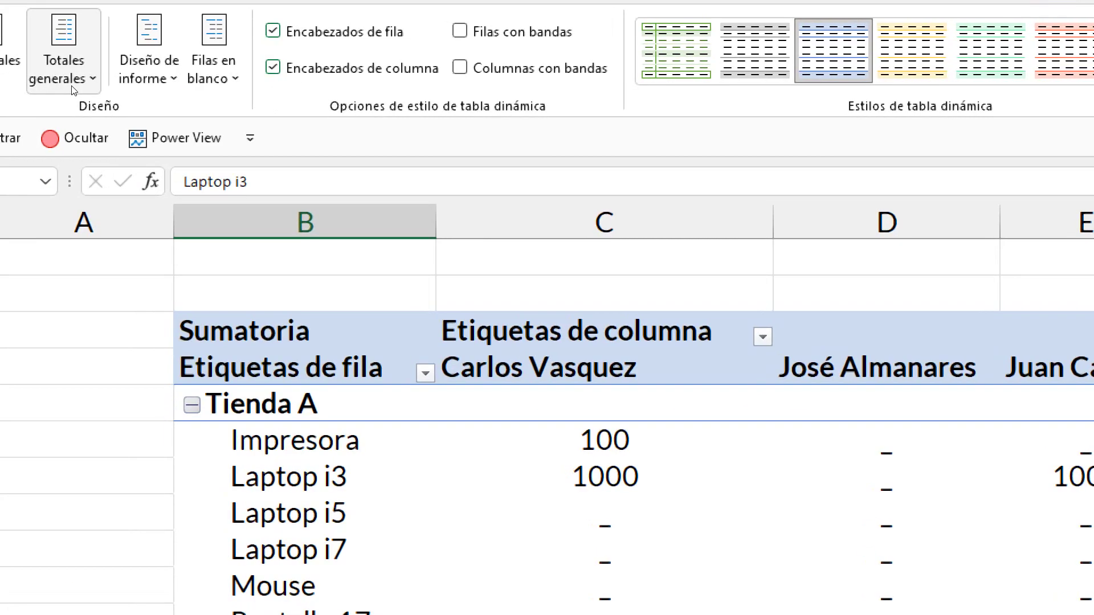
pyautogui.click(71, 83)
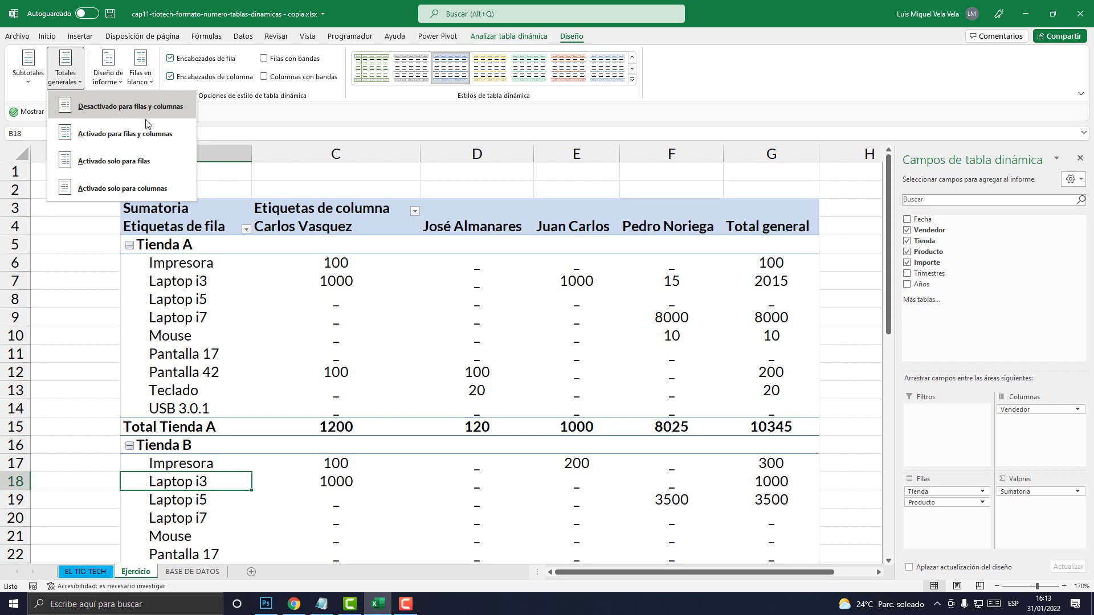
pyautogui.click(148, 112)
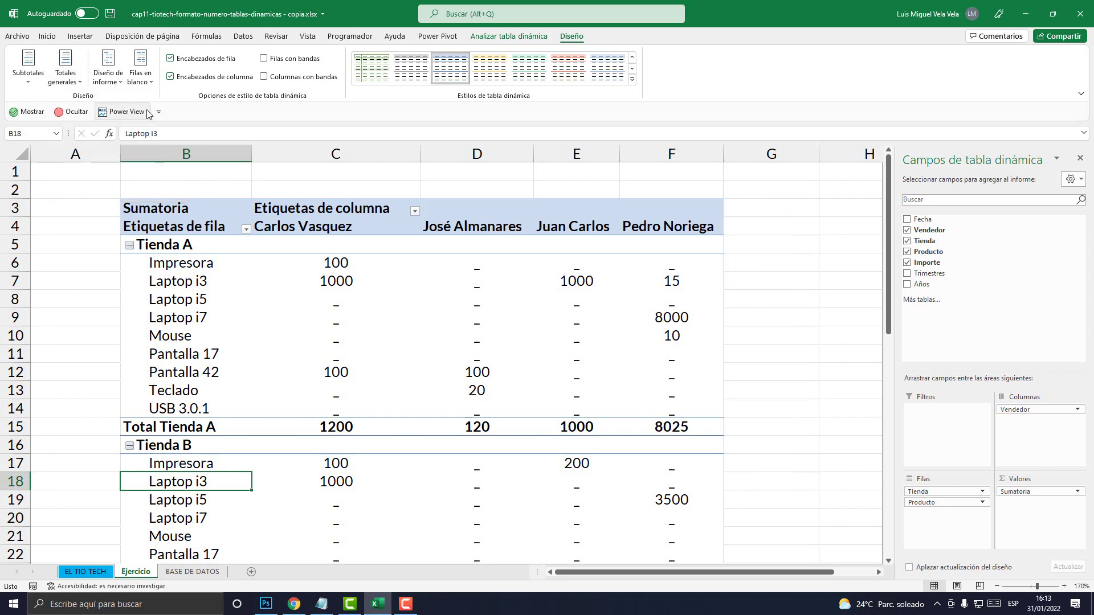
# Collapse the Tienda A, B, C and D groups so only their store rows are listed.
pyautogui.click(130, 246)
pyautogui.click(130, 264)
pyautogui.click(130, 281)
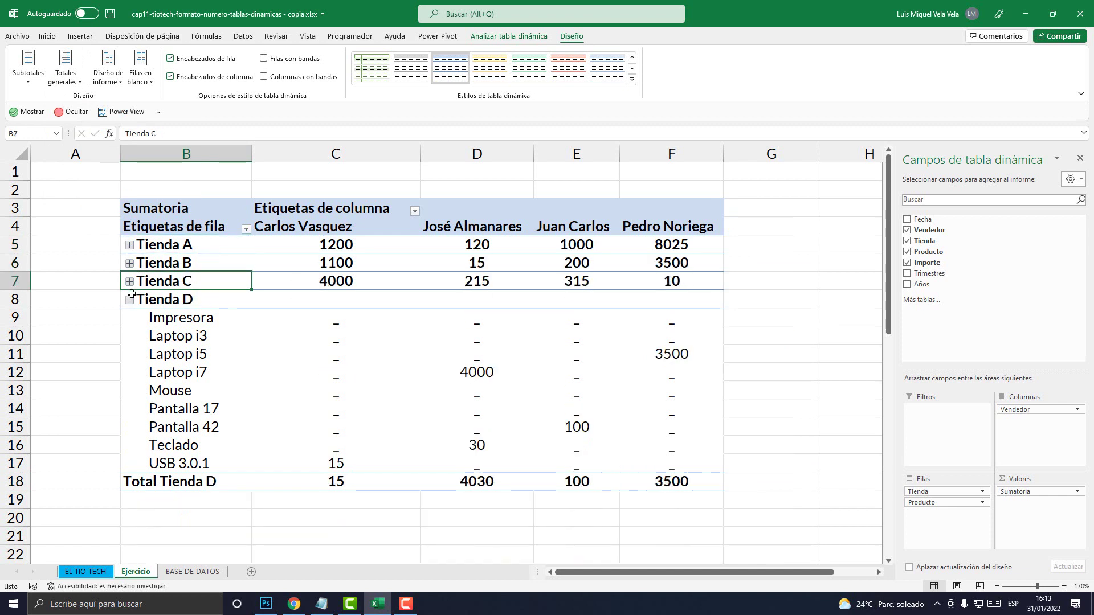
pyautogui.click(130, 300)
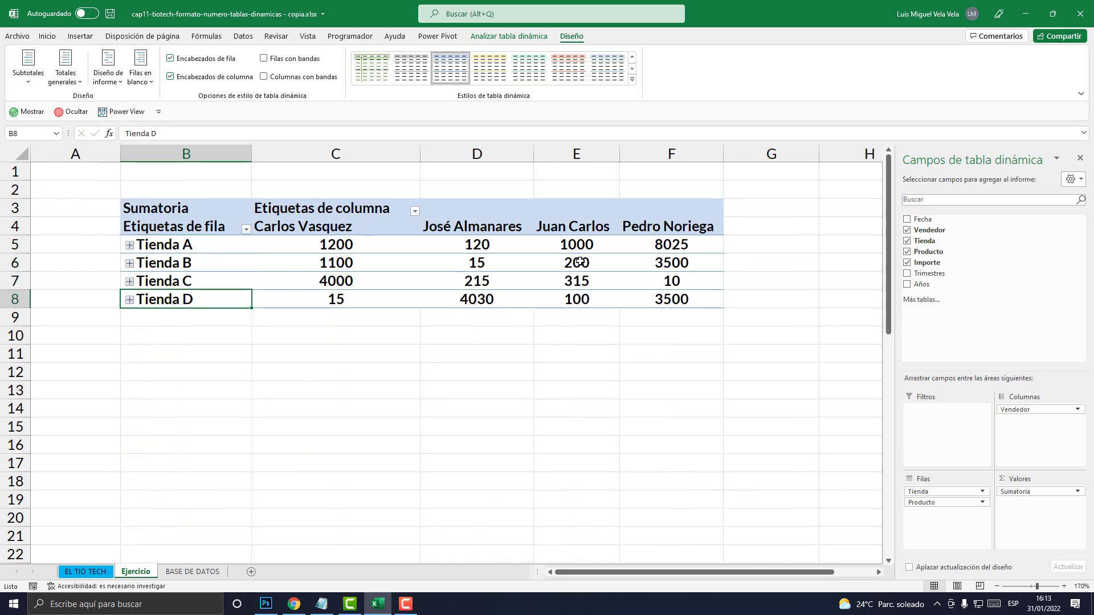
# Fill the empty grand total areas beside and below the pivot table, G5:G8 and C9:F9, with yellow.
pyautogui.moveTo(752, 237); pyautogui.dragTo(762, 301)
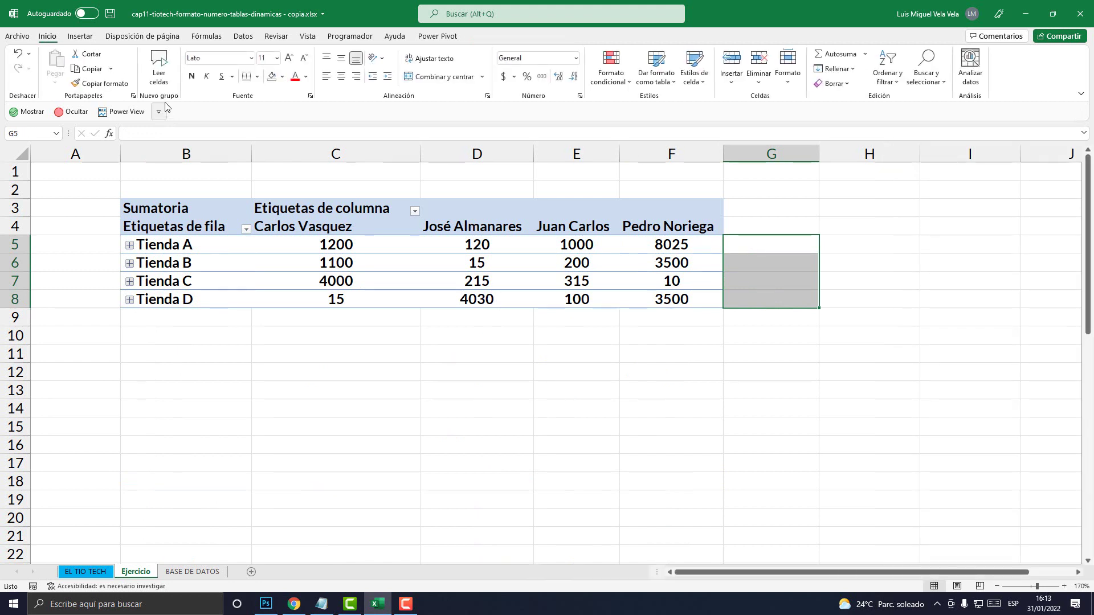
pyautogui.click(282, 76)
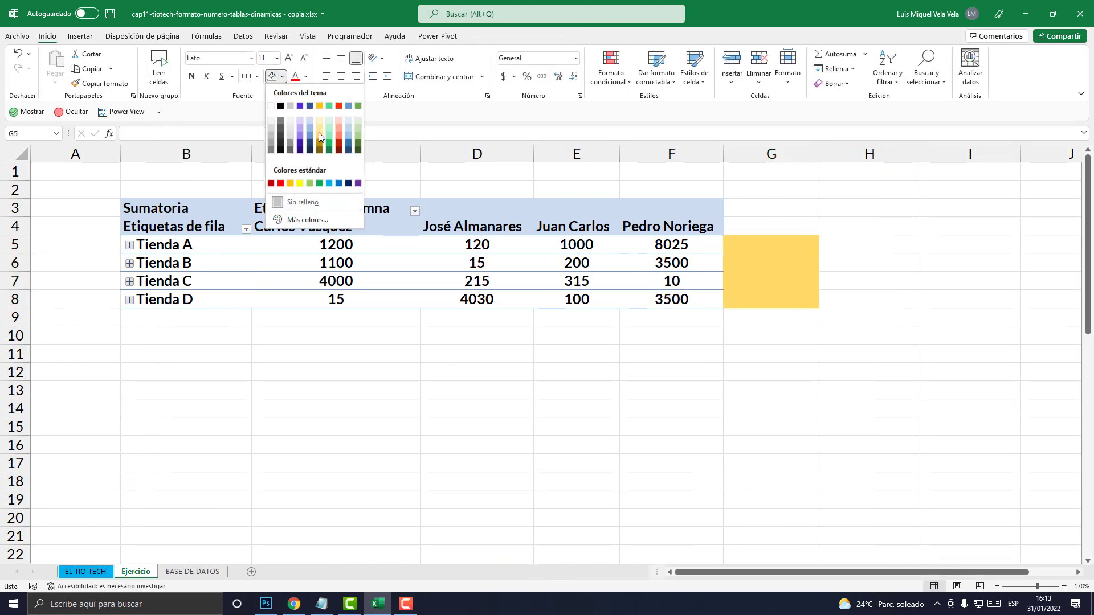
pyautogui.click(300, 183)
pyautogui.moveTo(275, 315); pyautogui.dragTo(683, 317)
pyautogui.click(272, 76)
pyautogui.click(485, 371)
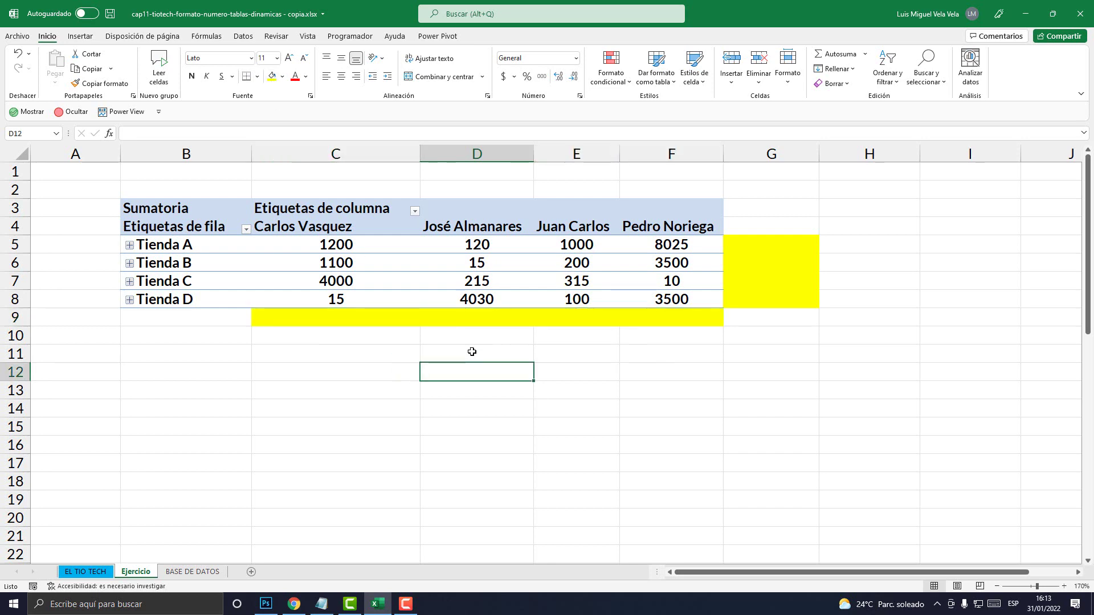
# Turn on the pivot table's grand totals for both rows and columns.
pyautogui.click(404, 316)
pyautogui.click(326, 268)
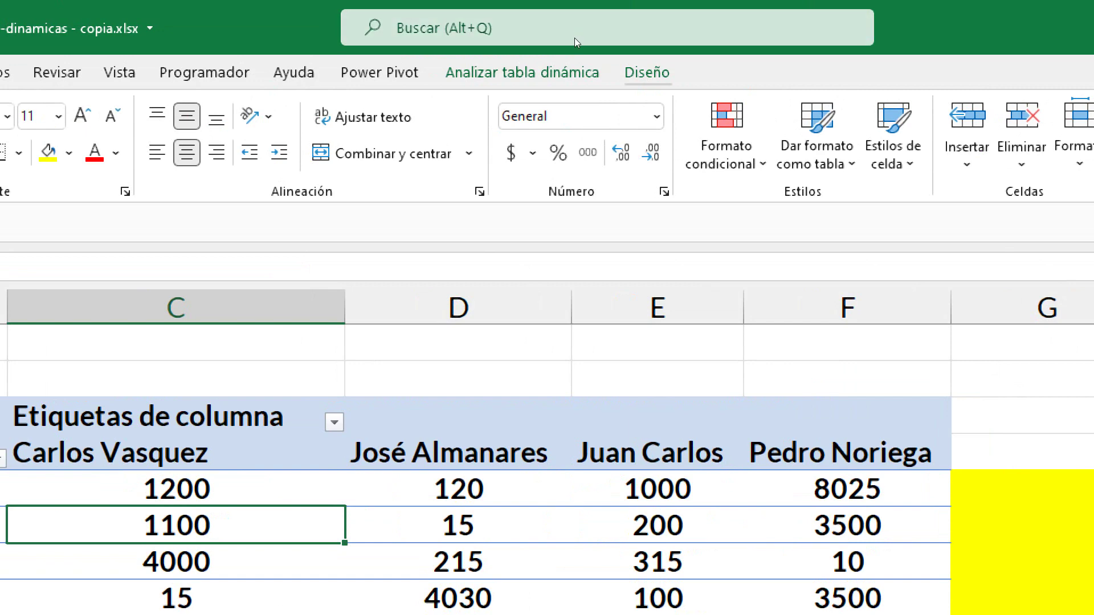
pyautogui.click(572, 37)
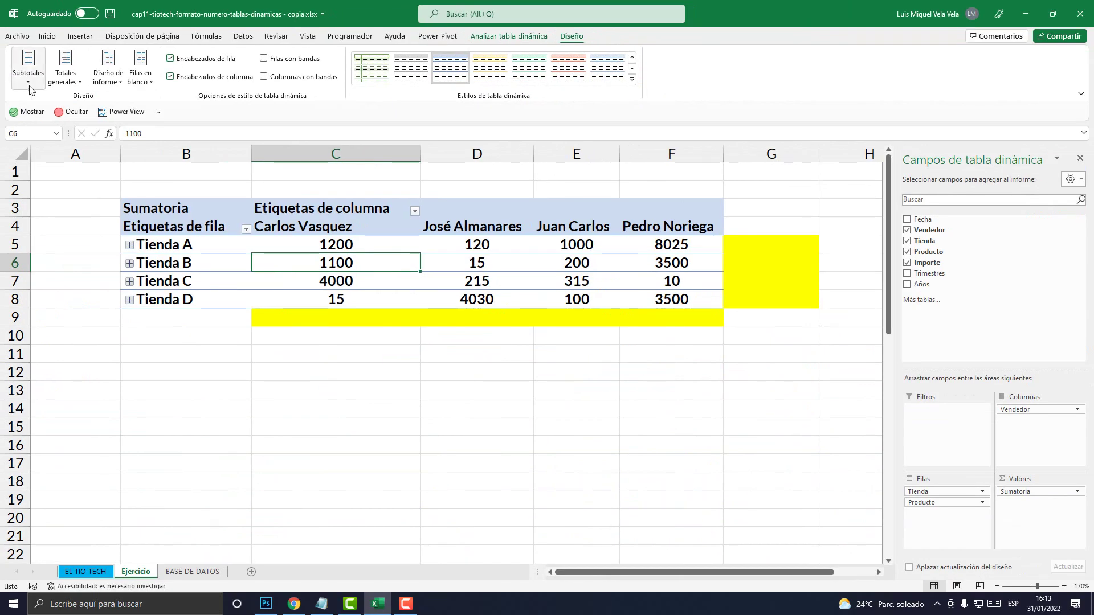
pyautogui.click(65, 80)
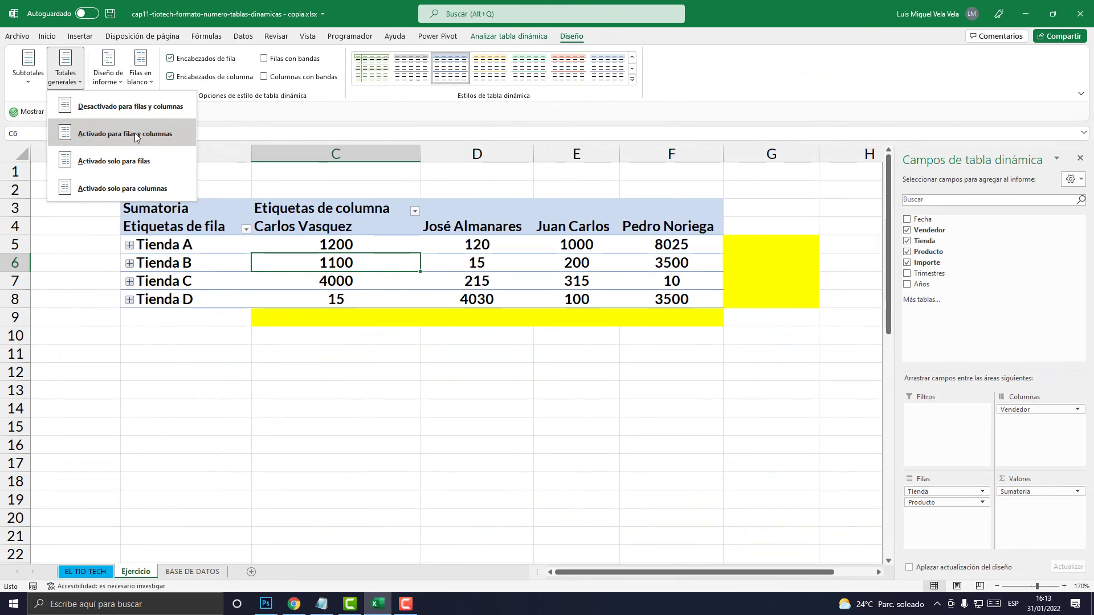
pyautogui.click(135, 138)
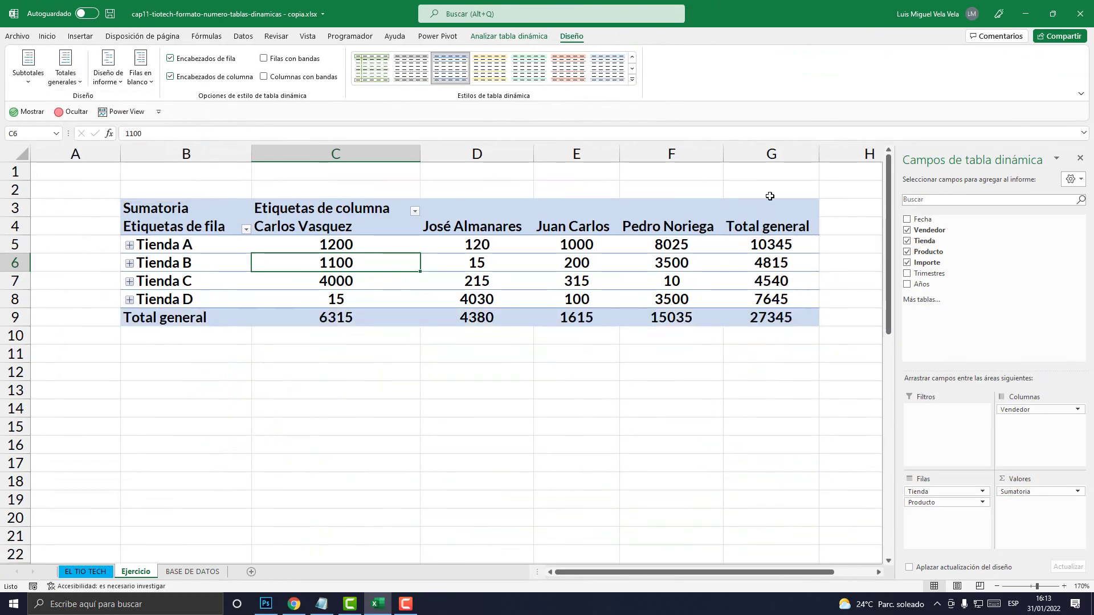
# Fill the entire column G and row 9, which hold the grand totals, with yellow.
pyautogui.click(772, 154)
pyautogui.click(272, 77)
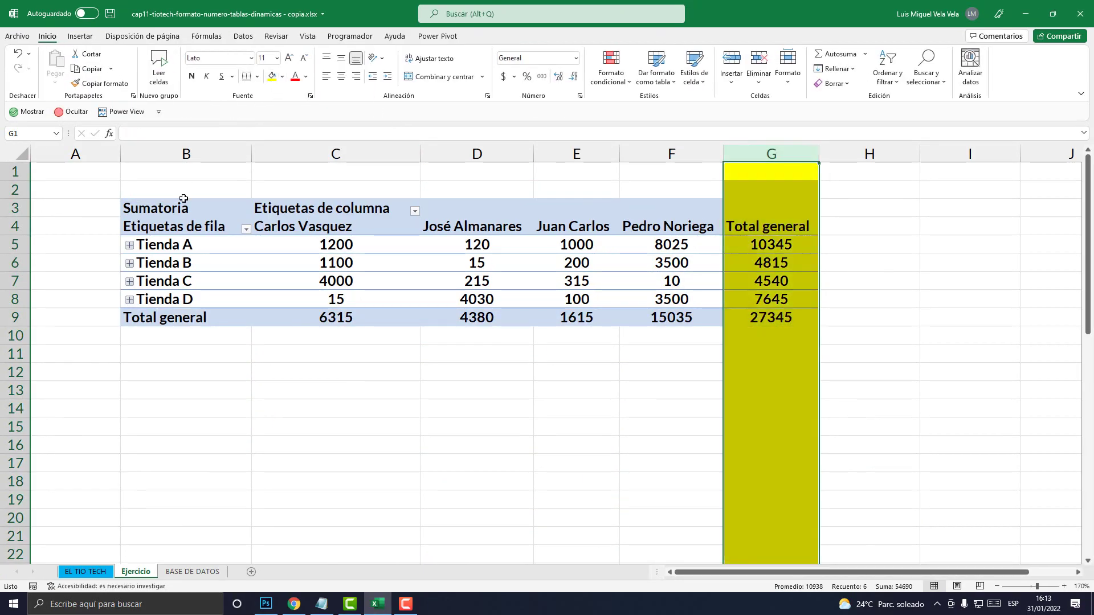
pyautogui.click(15, 317)
pyautogui.click(273, 76)
pyautogui.click(364, 369)
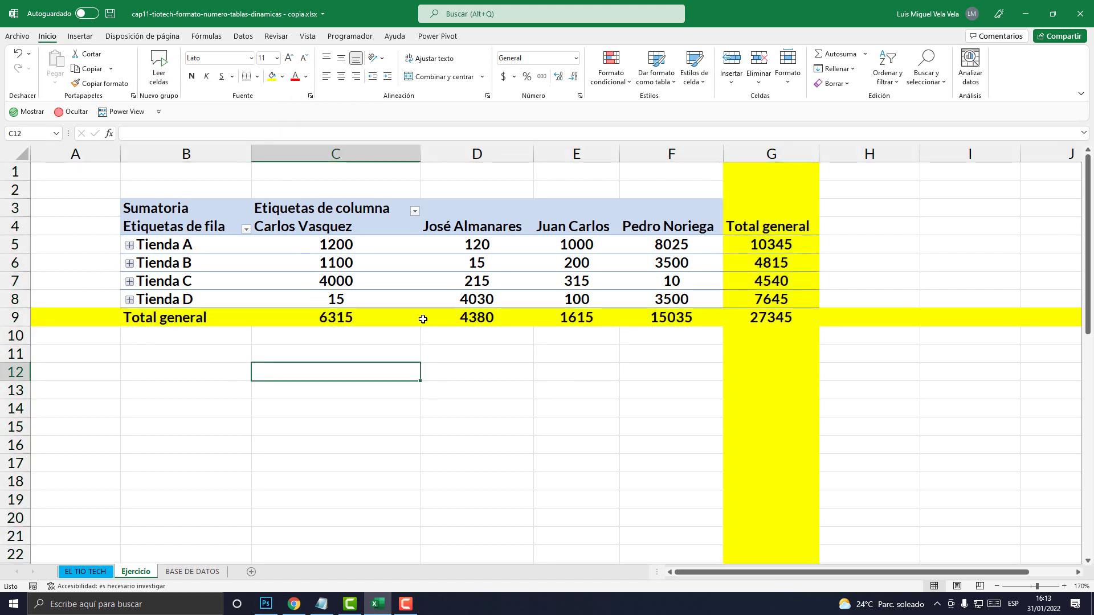
# Turn the grand totals off for rows and columns and turn them back on for both.
pyautogui.click(357, 273)
pyautogui.click(572, 35)
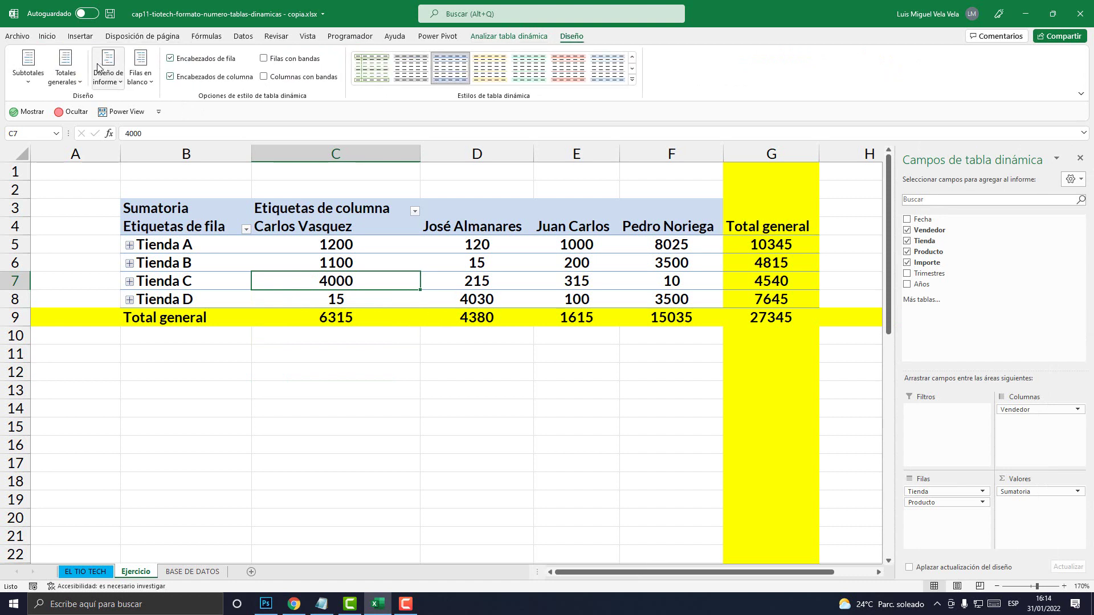
pyautogui.click(66, 68)
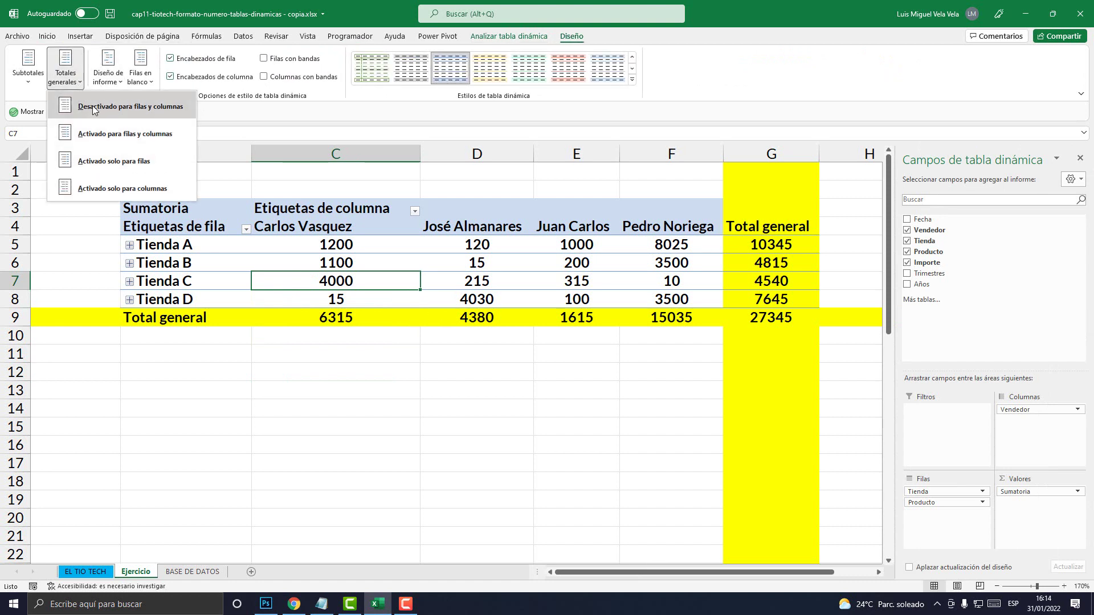
pyautogui.click(135, 106)
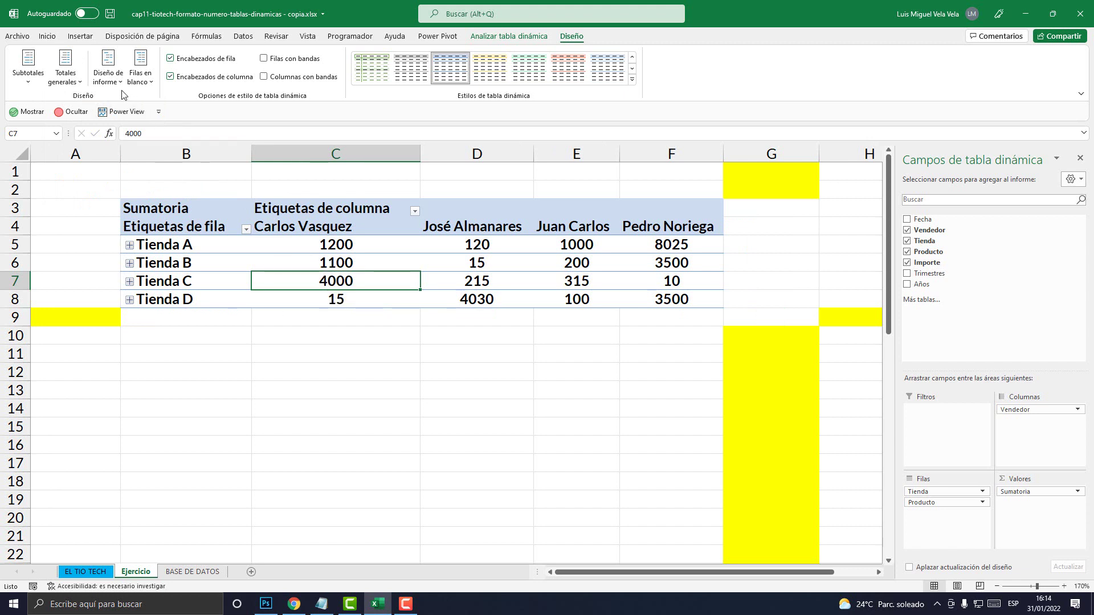
pyautogui.click(79, 83)
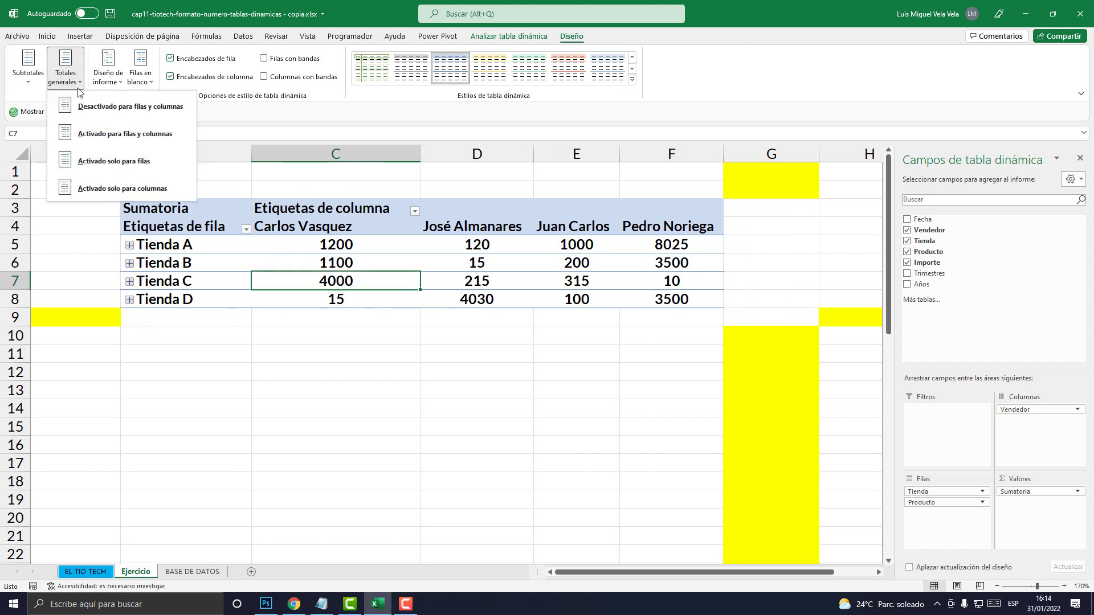
pyautogui.click(129, 134)
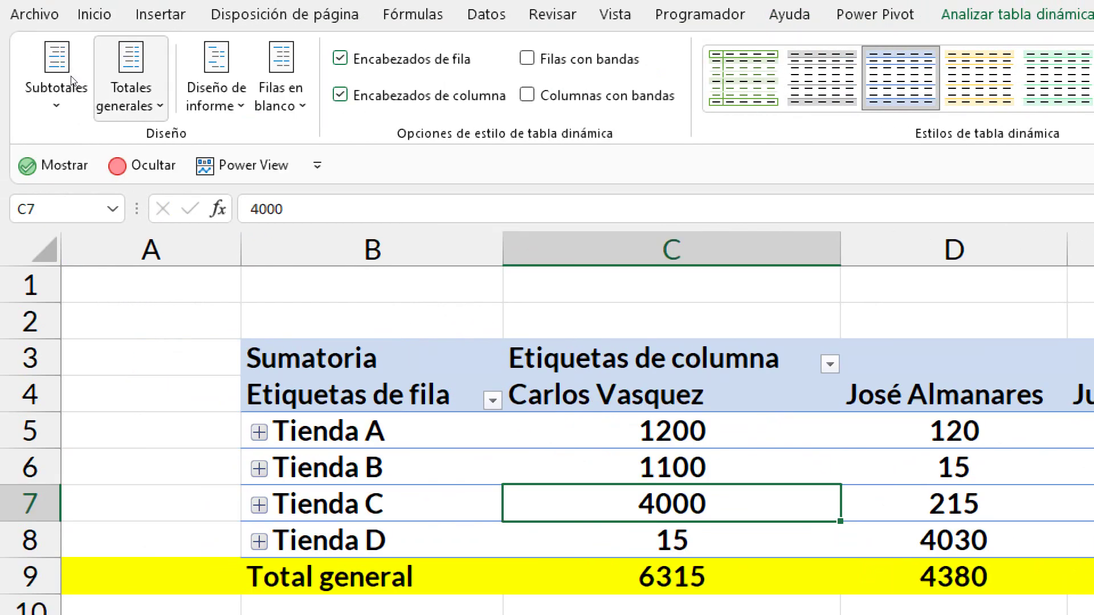
# Show grand totals for rows only and check row 9 and the Total general column.
pyautogui.click(66, 77)
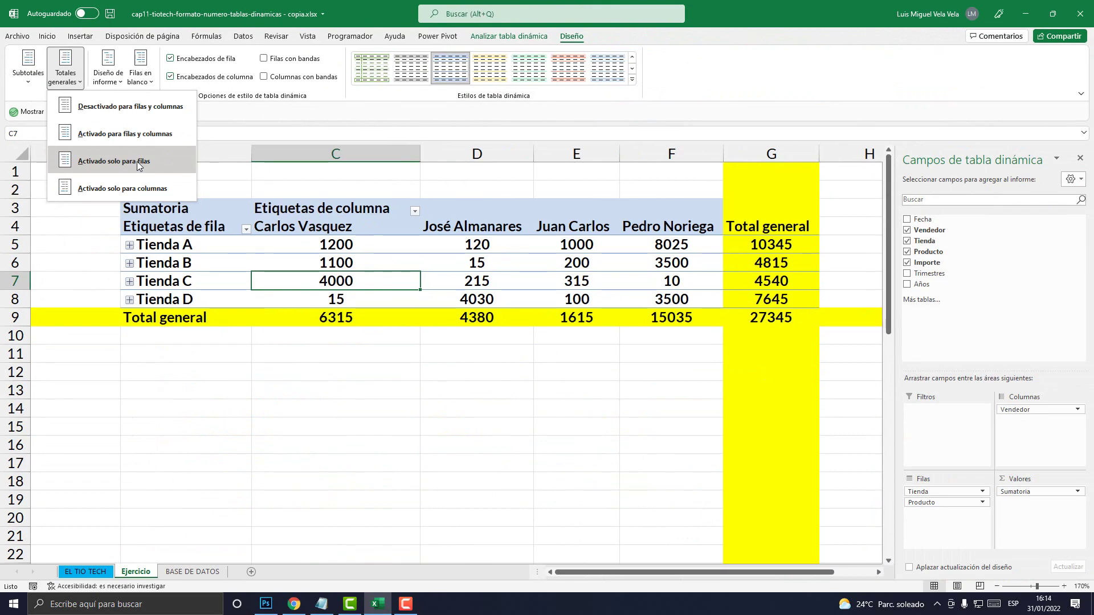
pyautogui.click(138, 165)
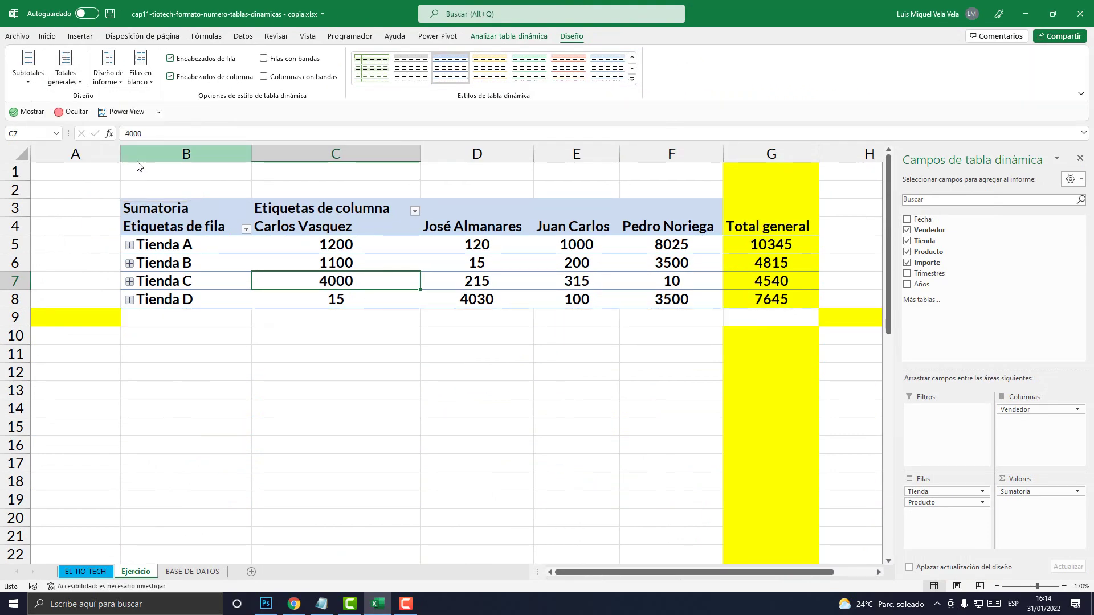
pyautogui.moveTo(157, 319); pyautogui.dragTo(763, 317)
pyautogui.click(776, 246)
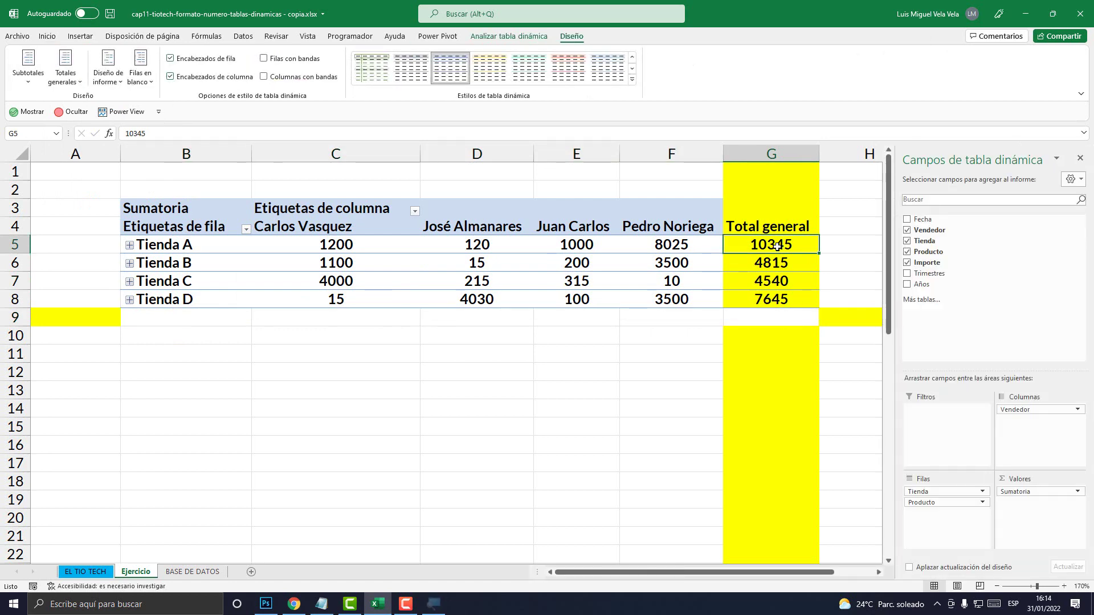
# Examine the store totals in column G and the row 9 cells below the seller columns.
pyautogui.hotkey('ctrl', 'Down')
pyautogui.press('Up')
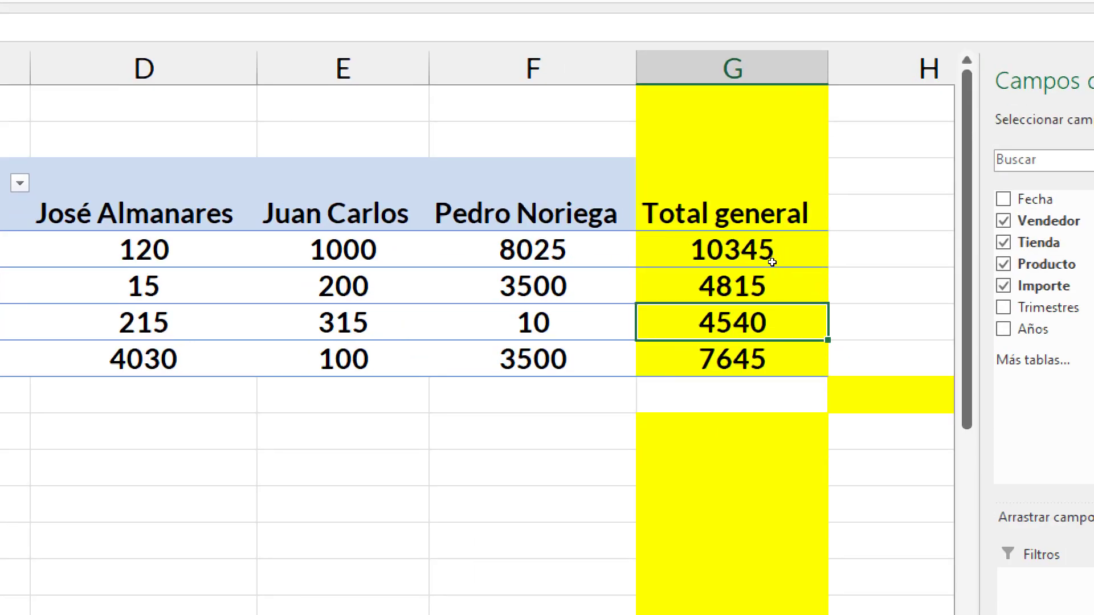
pyautogui.press('Up')
pyautogui.press('Up')
pyautogui.click(86, 350)
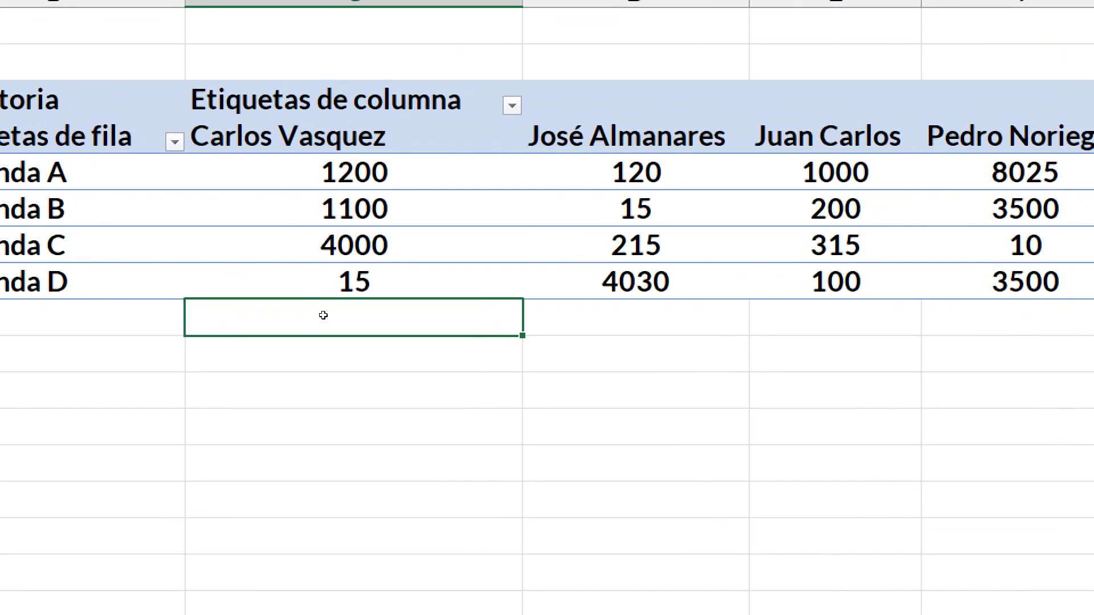
pyautogui.press('Right')
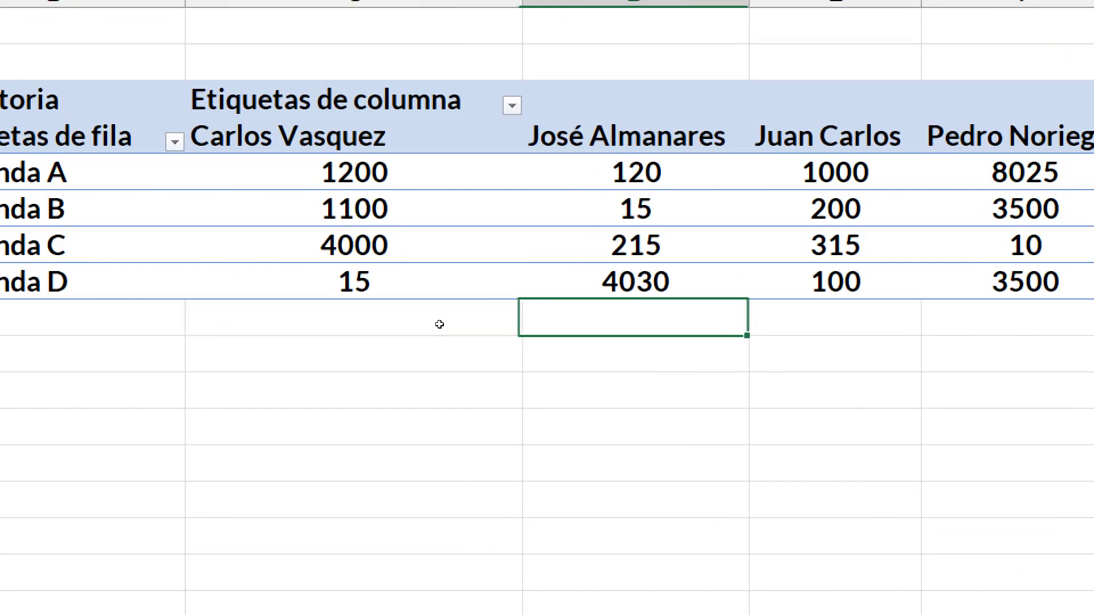
pyautogui.press('Right')
pyautogui.press('Left')
pyautogui.press('Right')
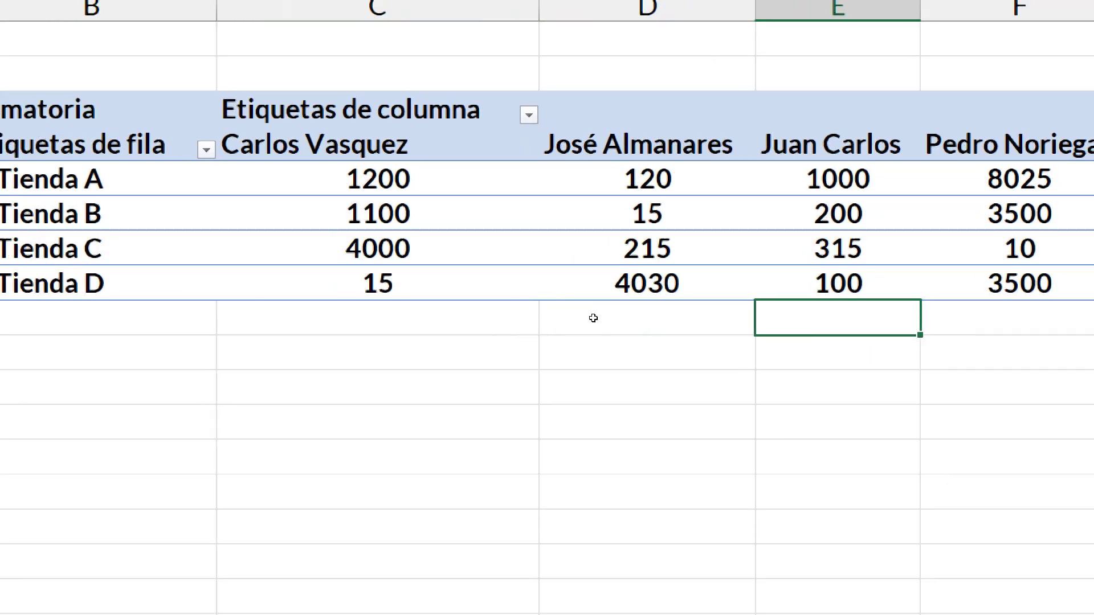
pyautogui.press('Left')
pyautogui.press('Left')
pyautogui.press('Up')
pyautogui.press('Up')
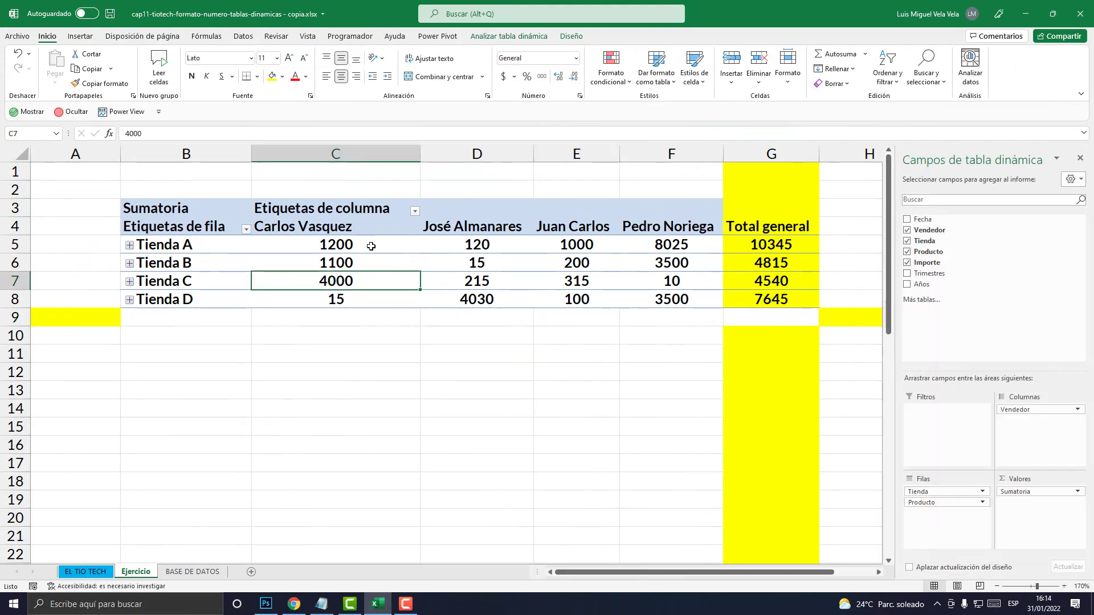
# Show grand totals for columns only and check cells G5:G8 and the Total general row.
pyautogui.click(572, 36)
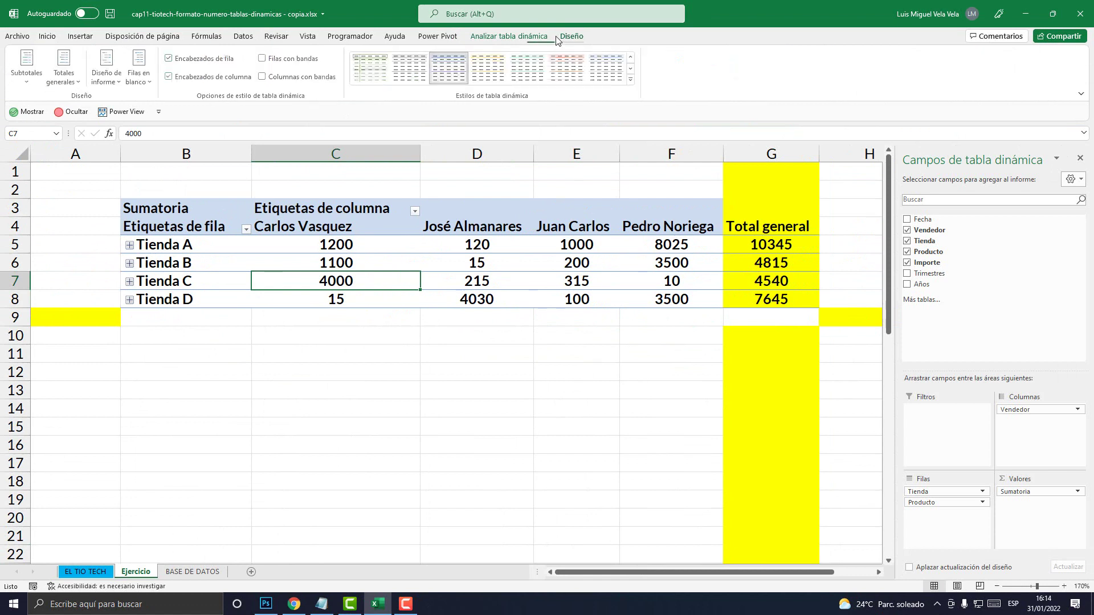
pyautogui.click(61, 84)
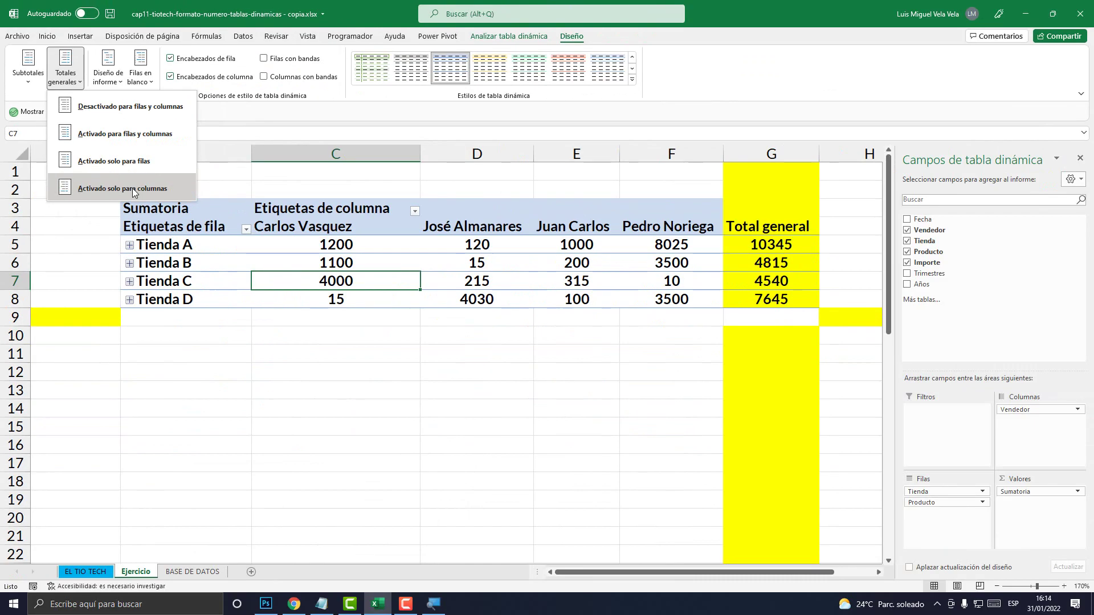
pyautogui.click(133, 188)
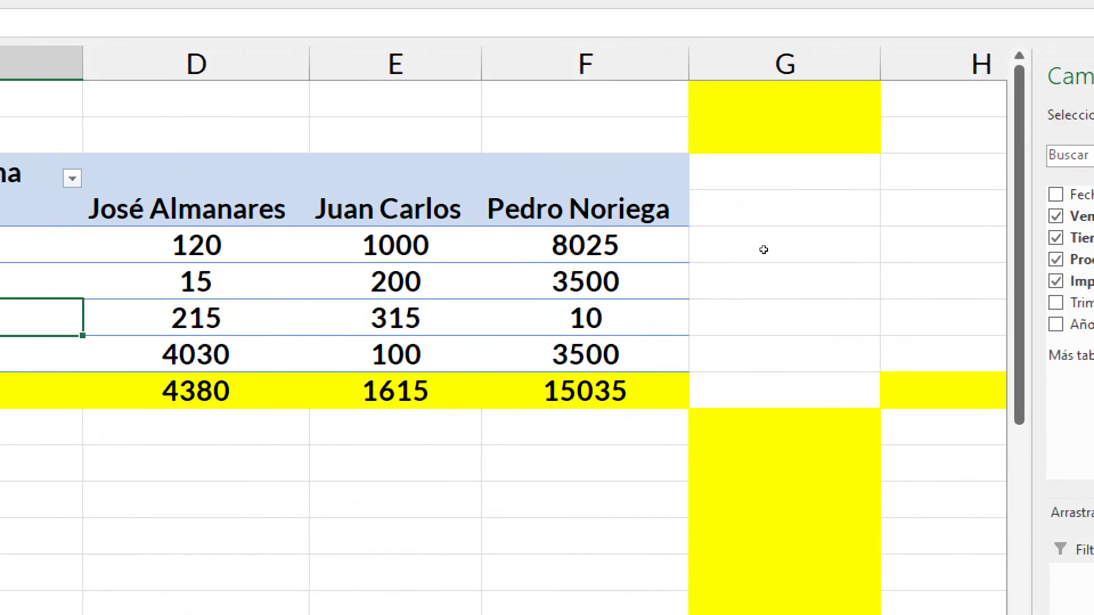
pyautogui.moveTo(761, 246); pyautogui.dragTo(760, 271)
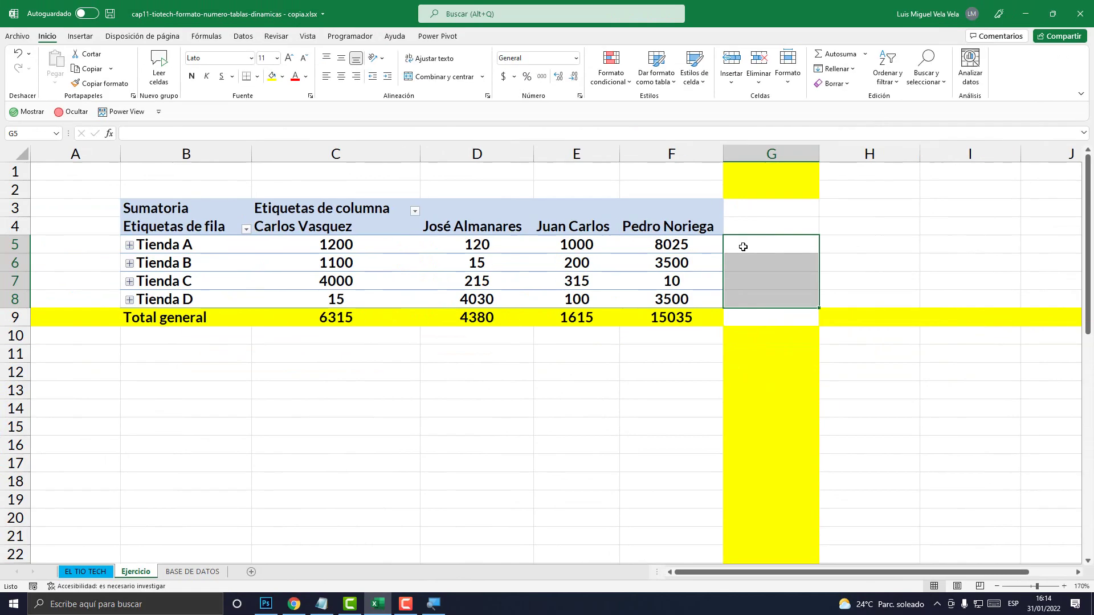
pyautogui.click(478, 280)
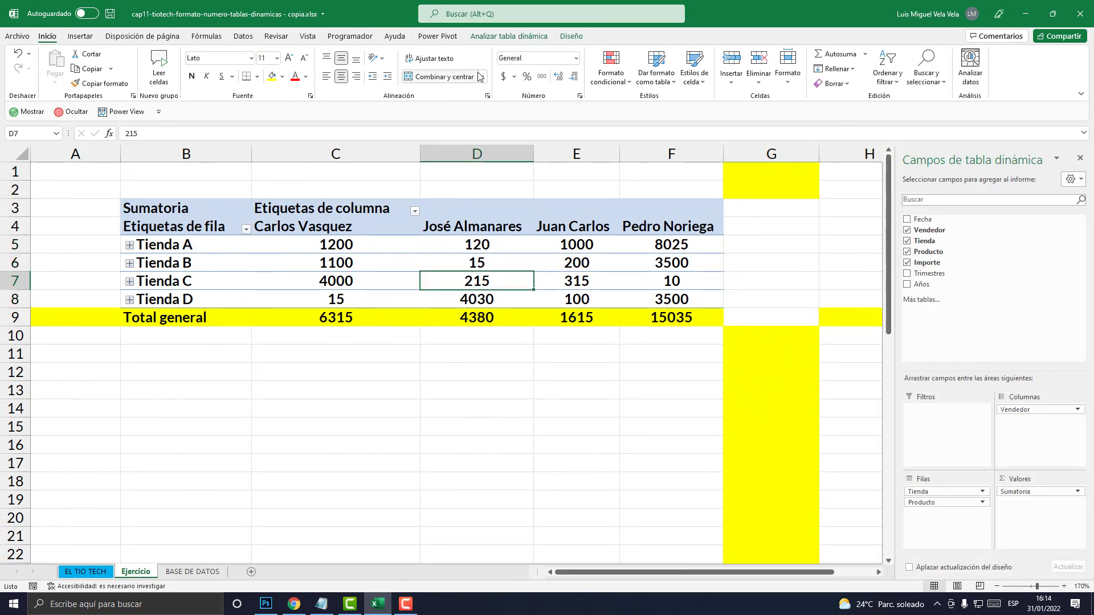
pyautogui.click(572, 36)
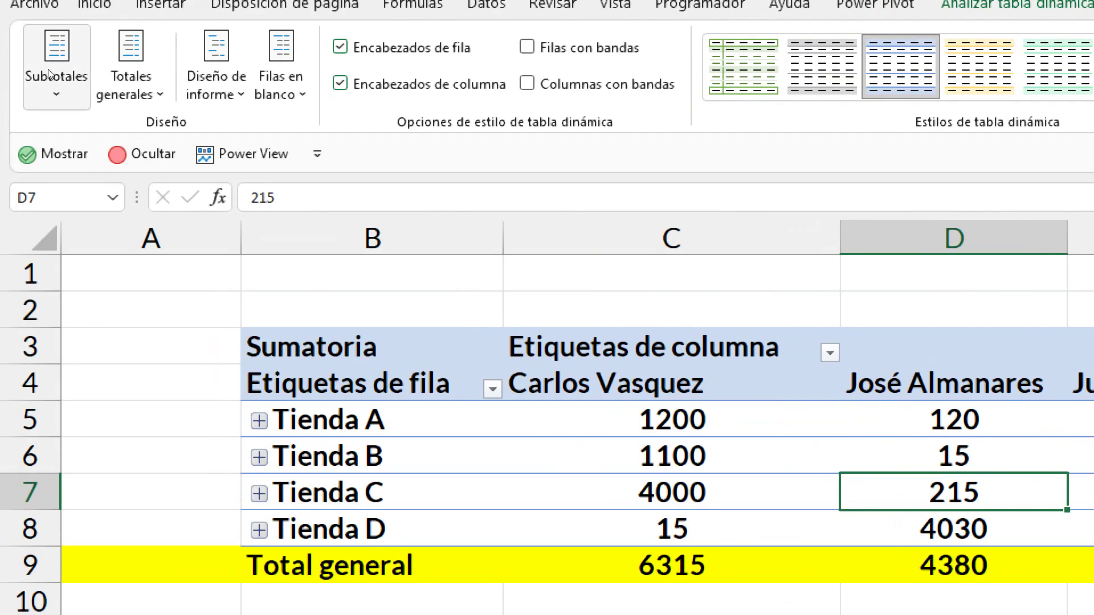
pyautogui.click(65, 74)
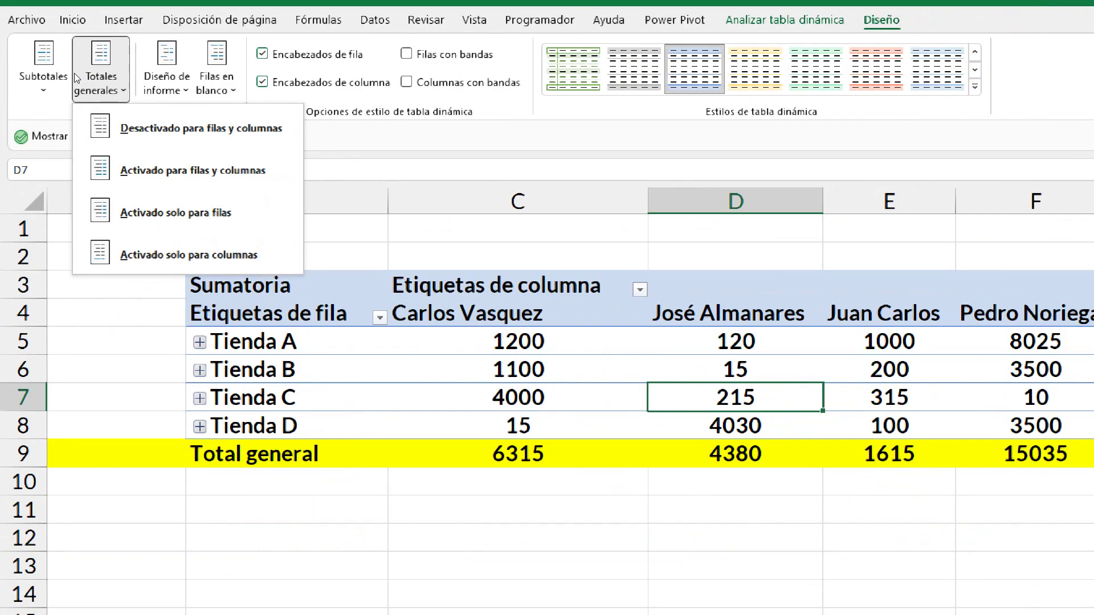
pyautogui.click(76, 78)
pyautogui.moveTo(85, 313); pyautogui.dragTo(769, 317)
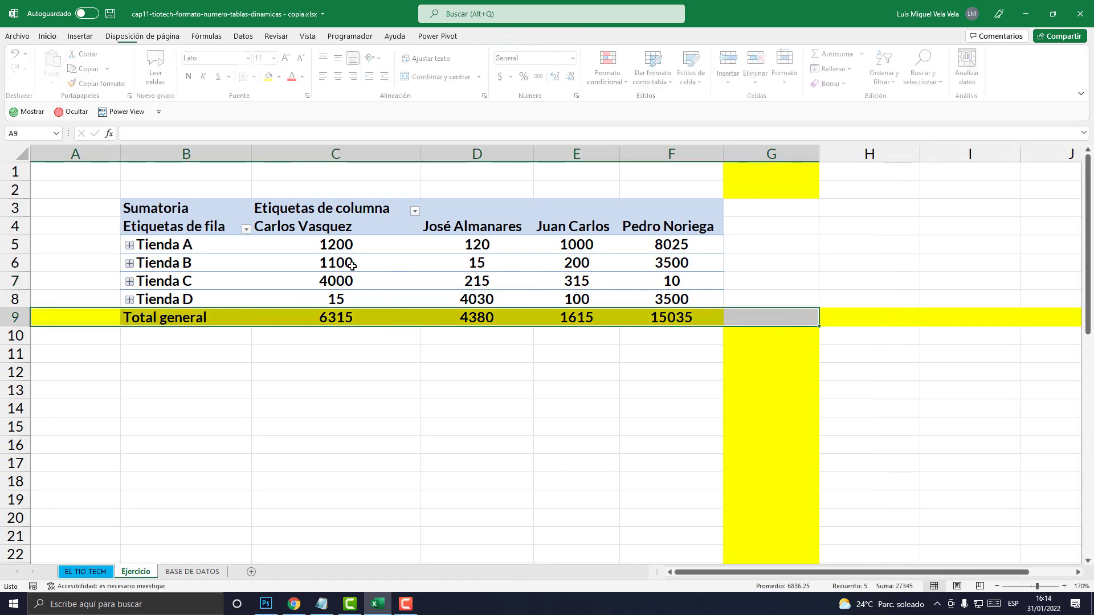
# Turn the pivot table's grand totals on for both rows and columns.
pyautogui.click(351, 265)
pyautogui.click(65, 72)
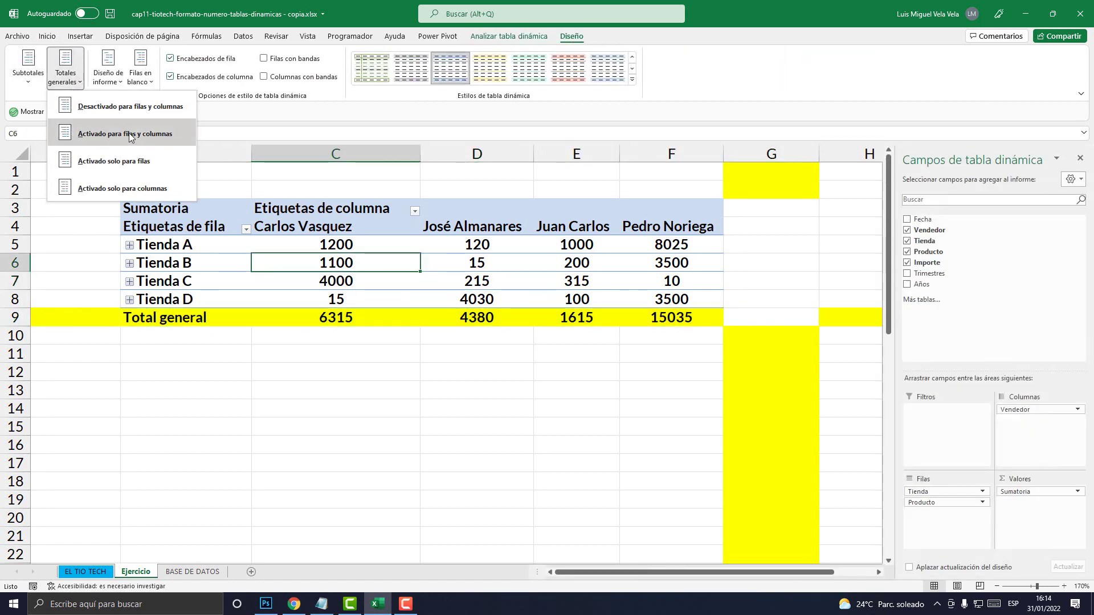
pyautogui.click(129, 137)
# Remove the yellow fill from the entire column G and row 9.
pyautogui.click(772, 154)
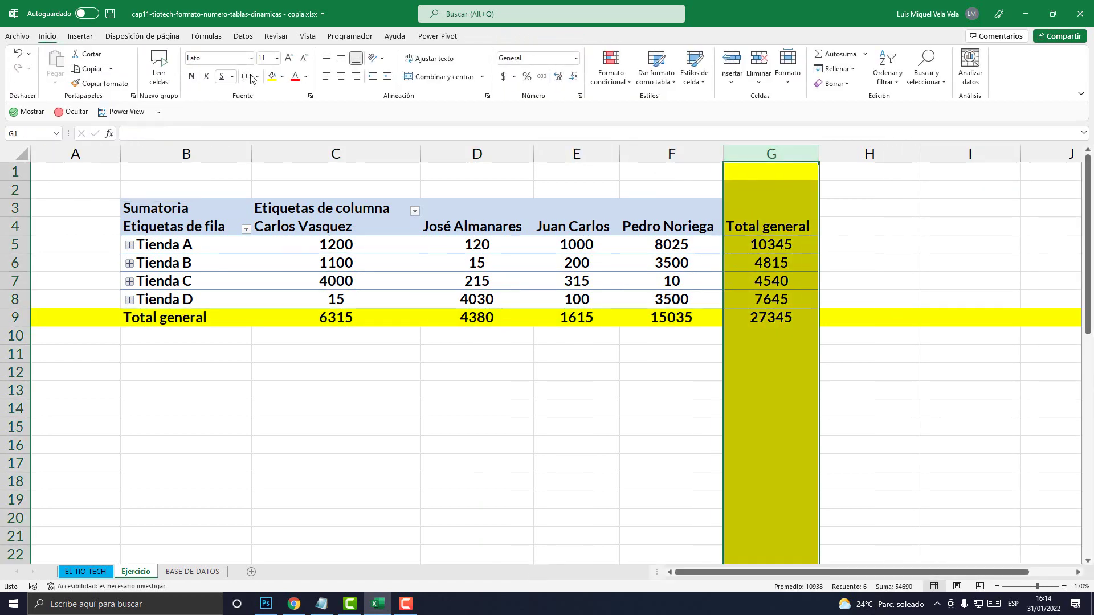
pyautogui.click(282, 76)
pyautogui.click(291, 205)
pyautogui.click(16, 317)
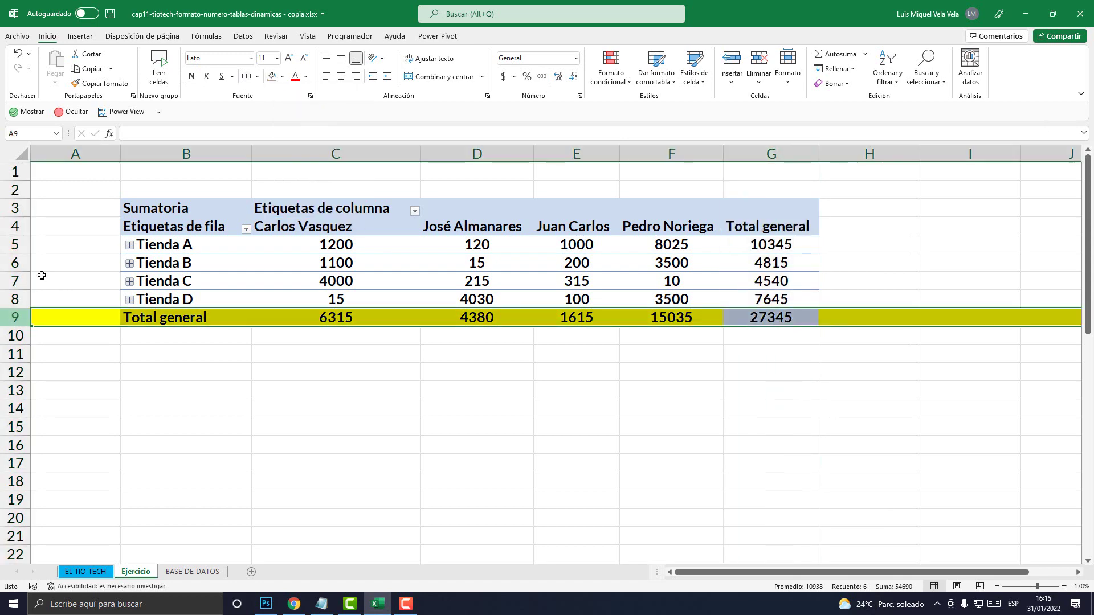
pyautogui.click(282, 77)
pyautogui.click(291, 205)
pyautogui.click(332, 370)
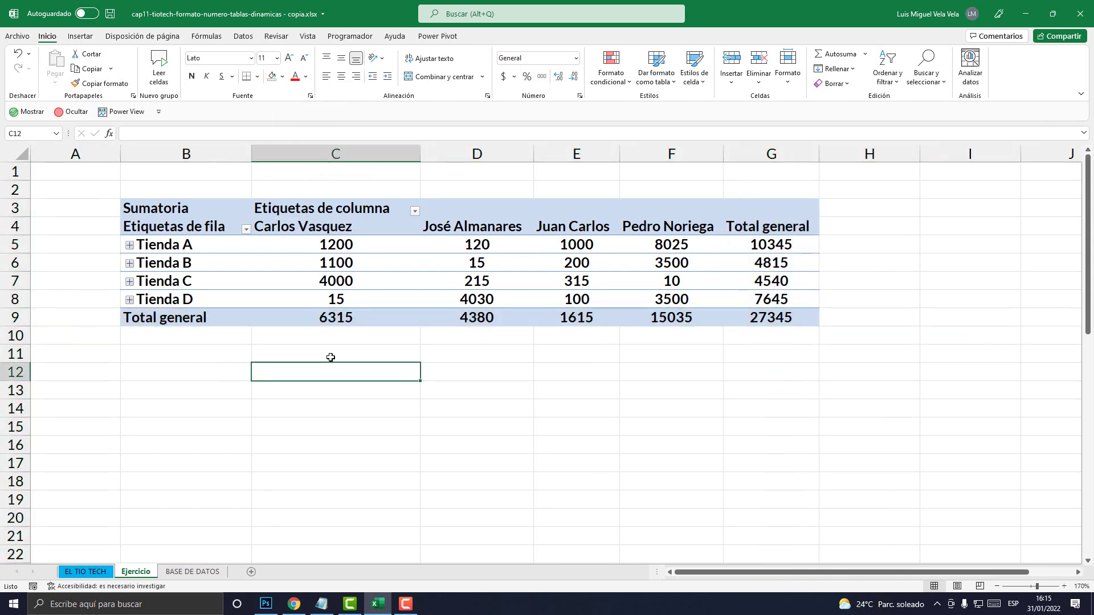
# Expand Tienda A, Tienda B, Tienda C and Tienda D to show their products.
pyautogui.click(130, 245)
pyautogui.scroll(-2, 146, 336)
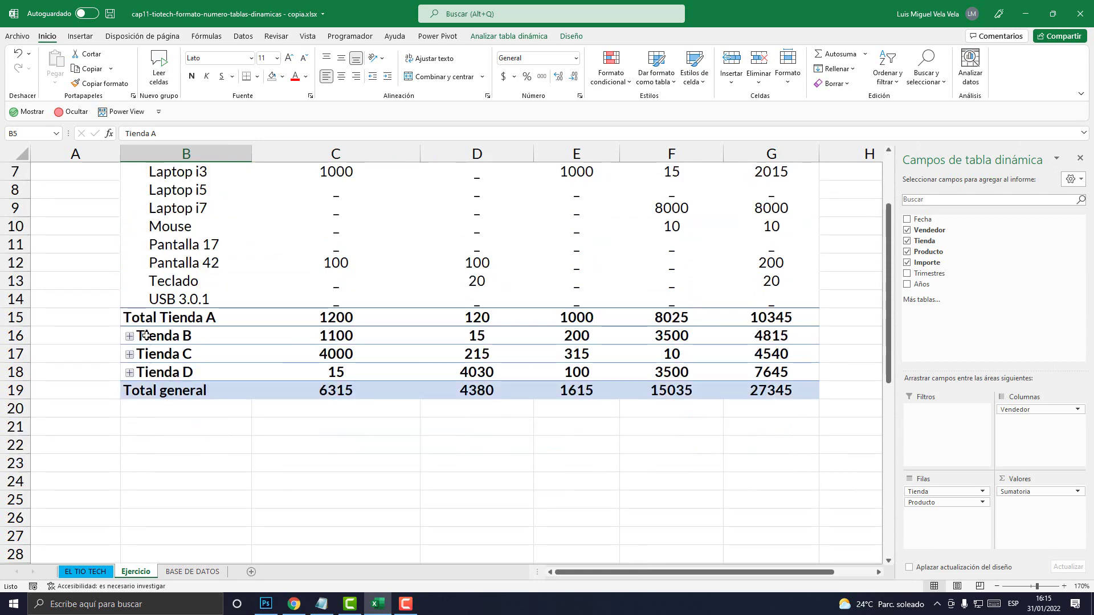
pyautogui.click(130, 336)
pyautogui.scroll(-3, 131, 342)
pyautogui.click(130, 372)
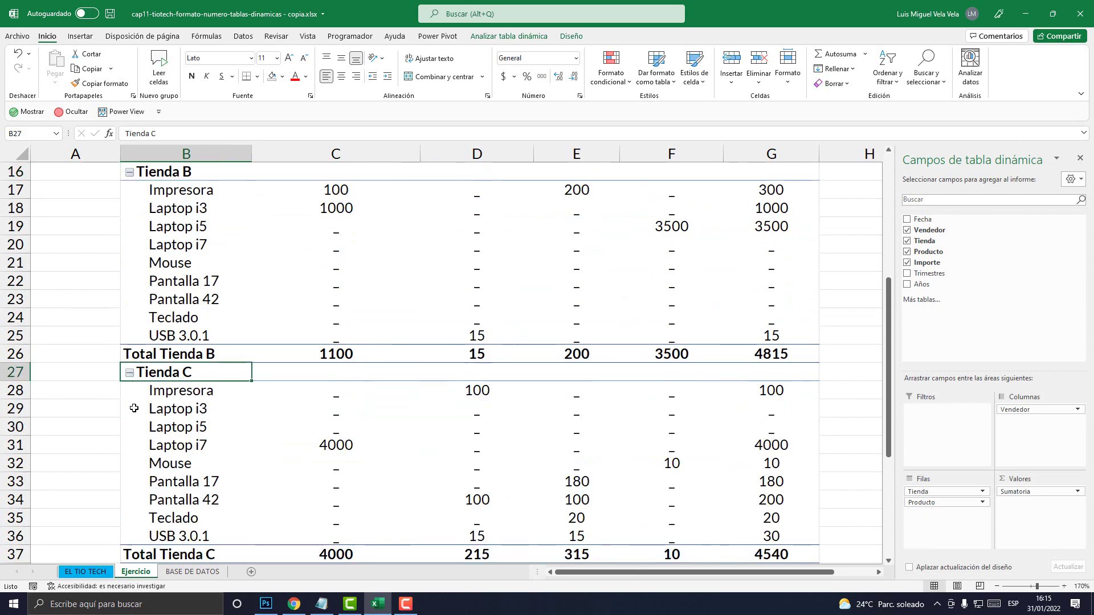
pyautogui.scroll(-3, 140, 532)
pyautogui.click(130, 408)
# Set the pivot table's report layout to compact form.
pyautogui.scroll(7, 216, 449)
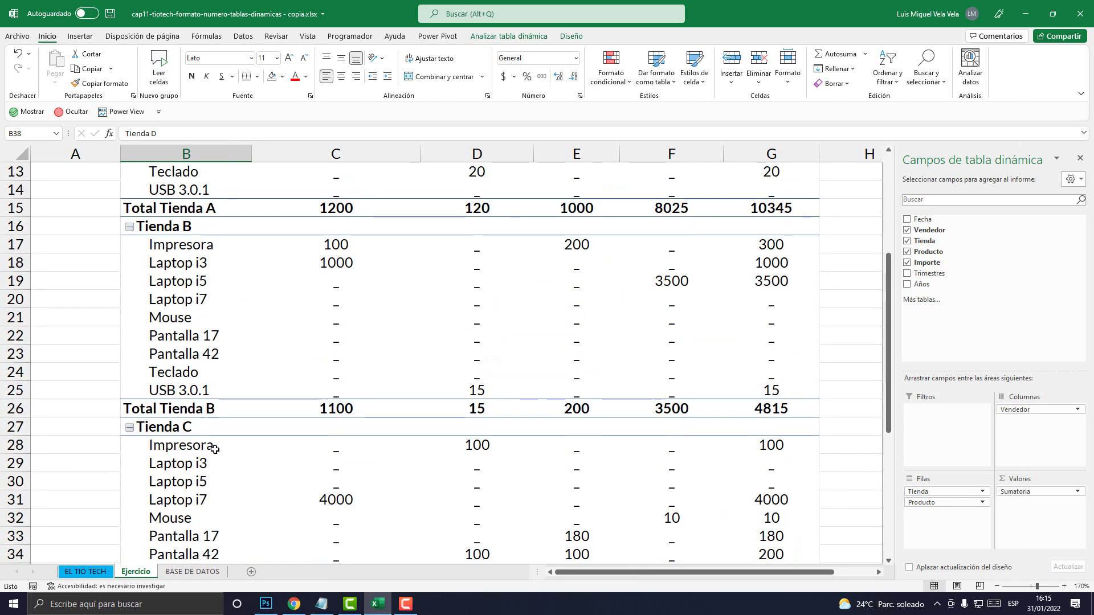
pyautogui.click(348, 285)
pyautogui.scroll(1, 344, 371)
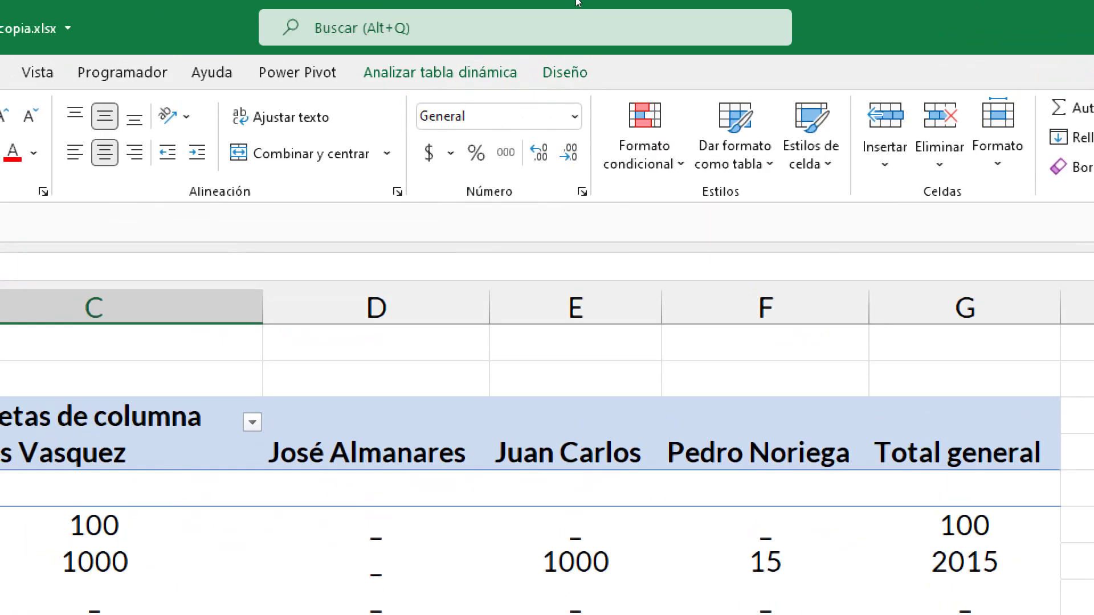
pyautogui.click(565, 72)
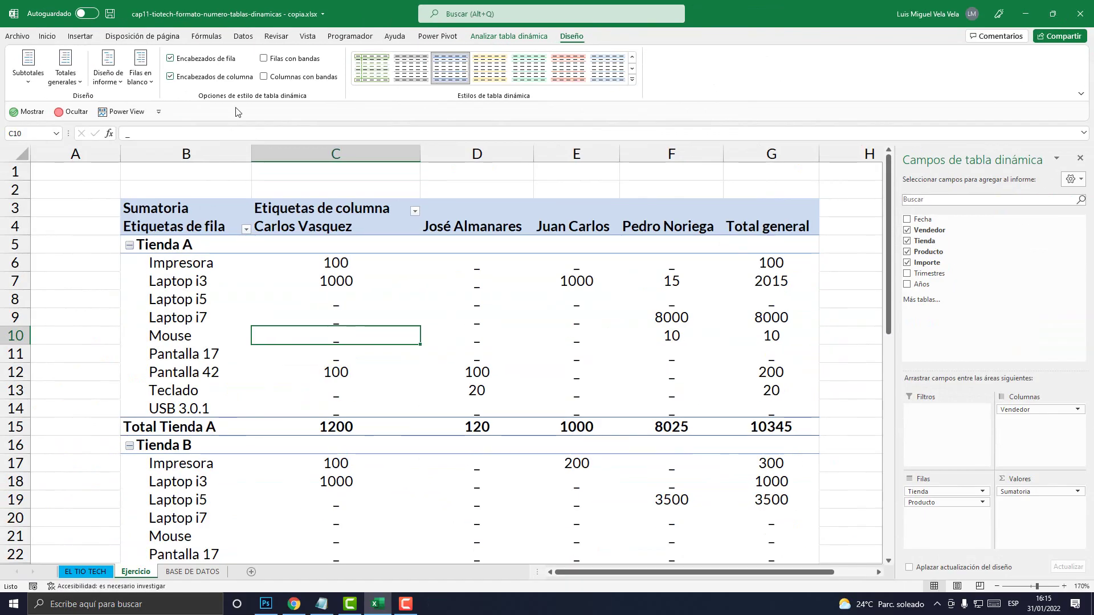
pyautogui.click(112, 83)
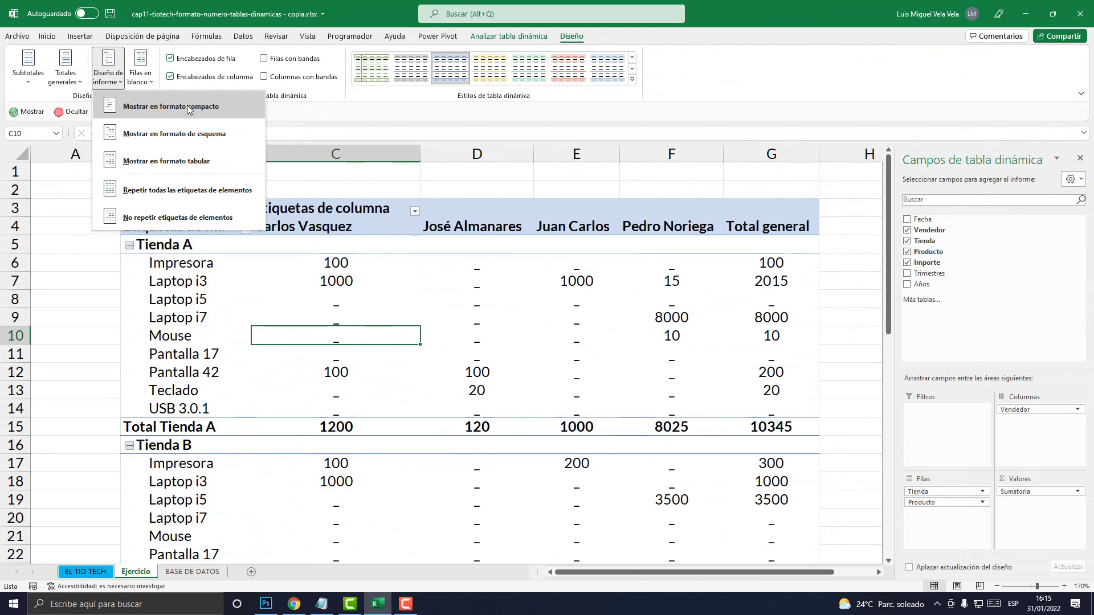
pyautogui.click(201, 111)
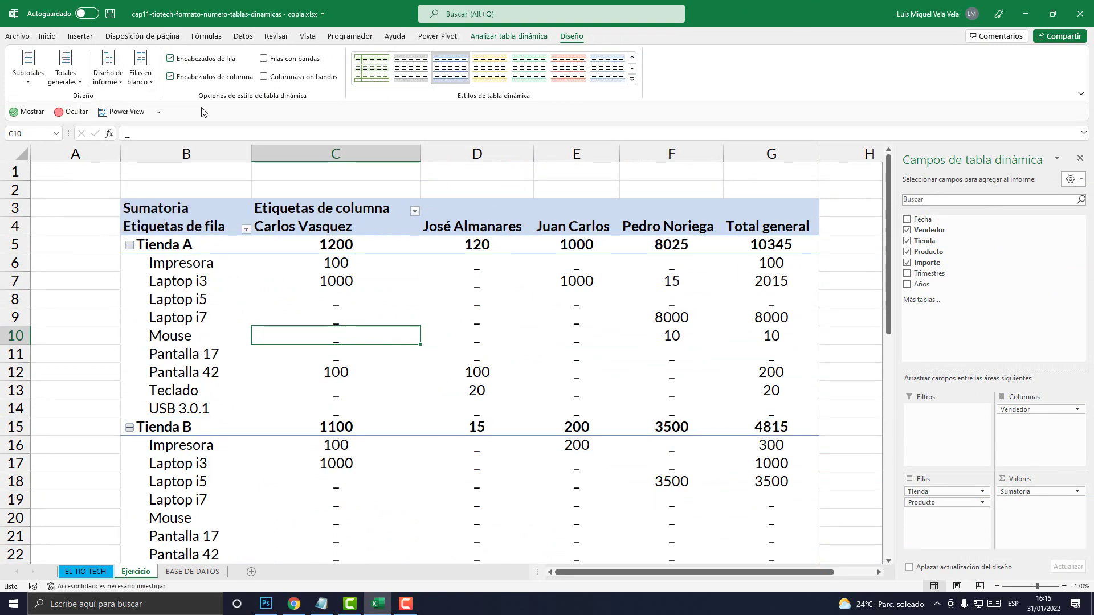
# Examine where the compact layout places each store's subtotals, especially the Tienda A row.
pyautogui.scroll(-2, 436, 334)
pyautogui.scroll(2, 399, 353)
pyautogui.click(184, 245)
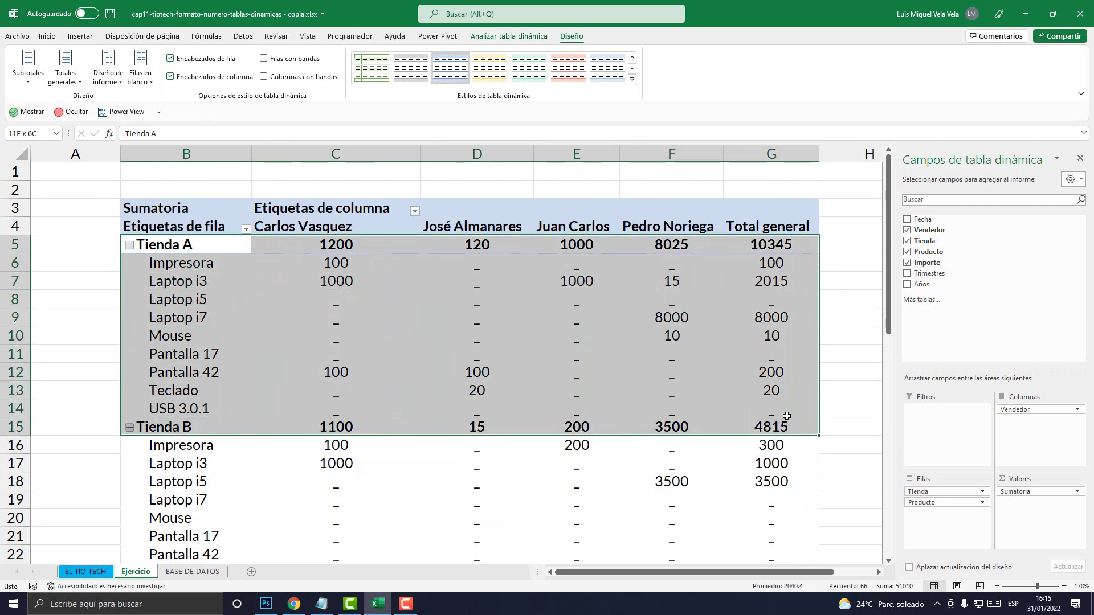
pyautogui.moveTo(184, 246); pyautogui.dragTo(810, 245)
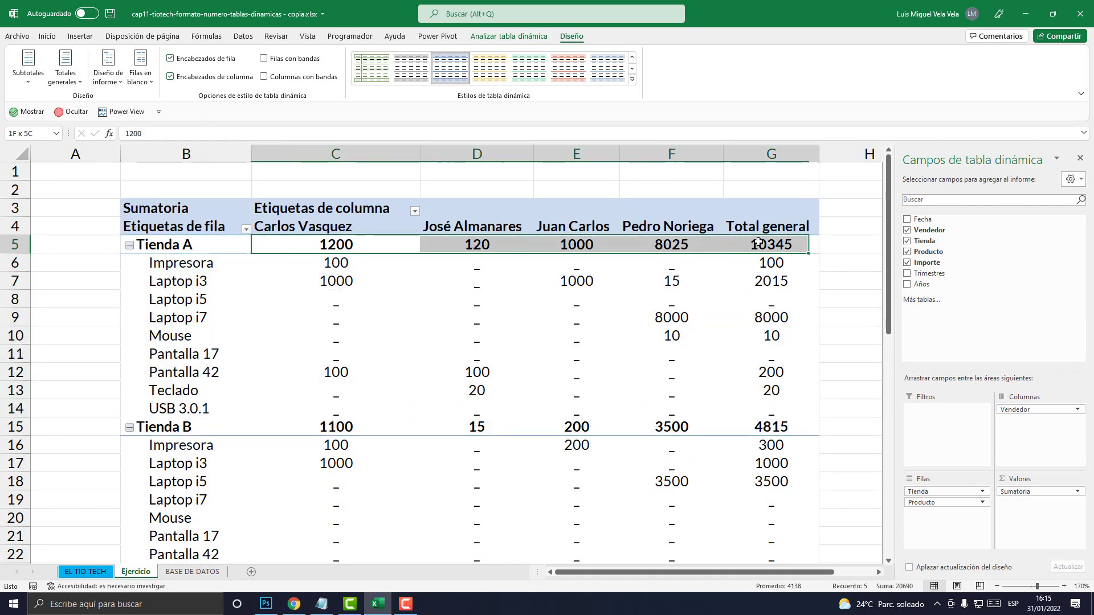
pyautogui.click(384, 302)
pyautogui.moveTo(334, 241); pyautogui.dragTo(710, 241)
pyautogui.click(349, 308)
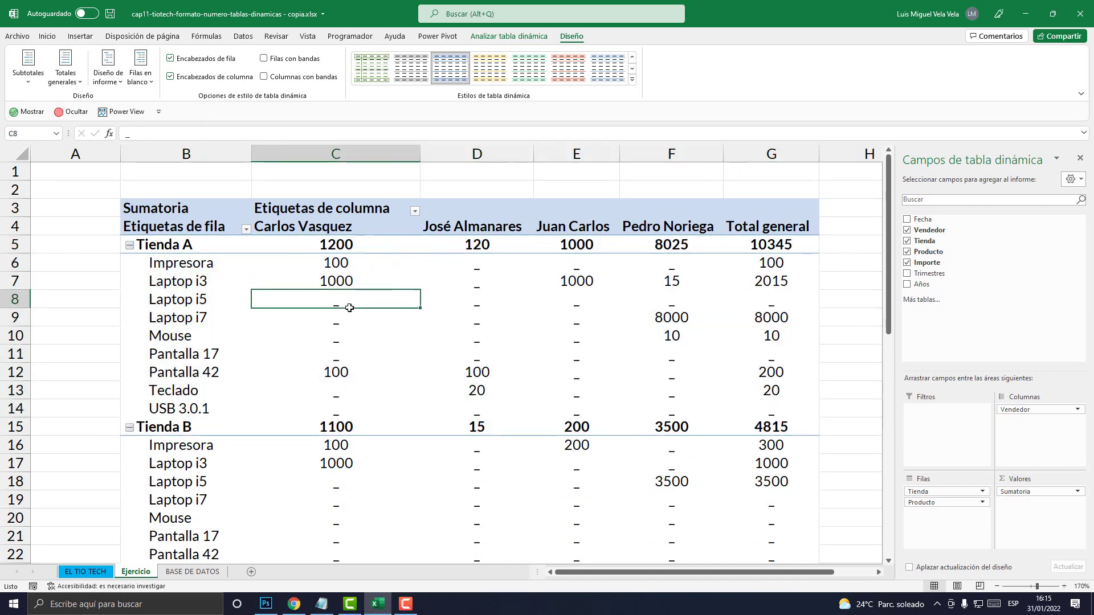
# Change the pivot table's report layout to outline form and check the Producto column.
pyautogui.click(109, 69)
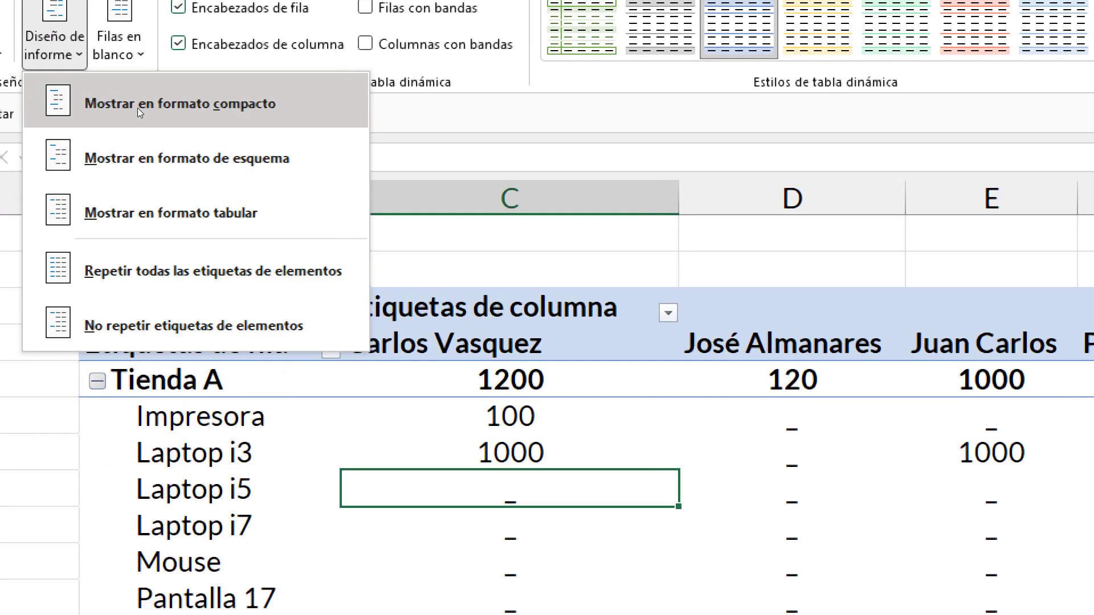
pyautogui.press('Down')
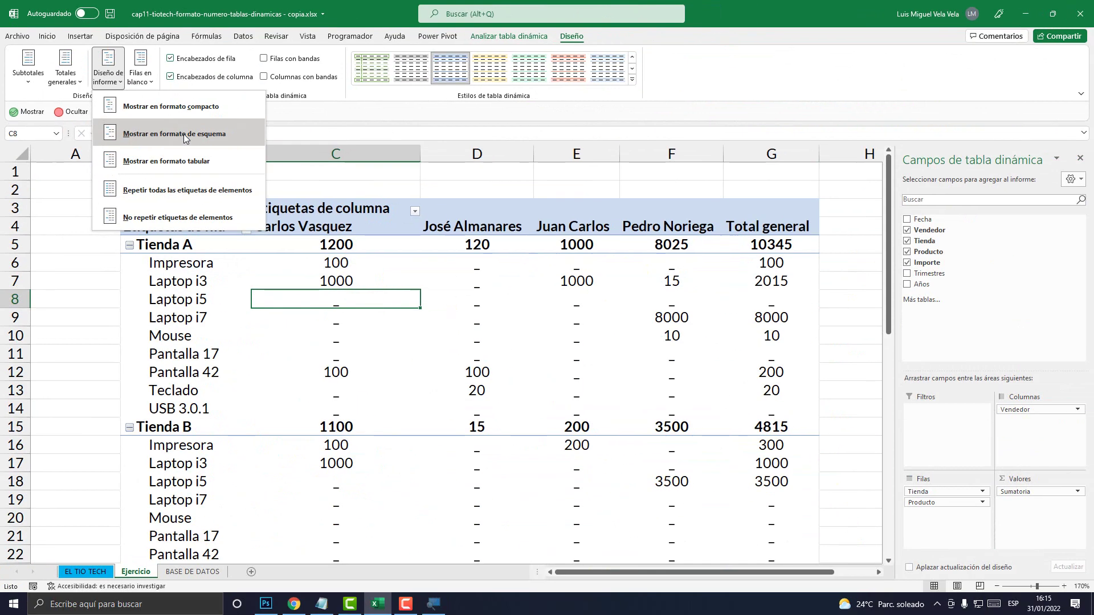
pyautogui.click(367, 269)
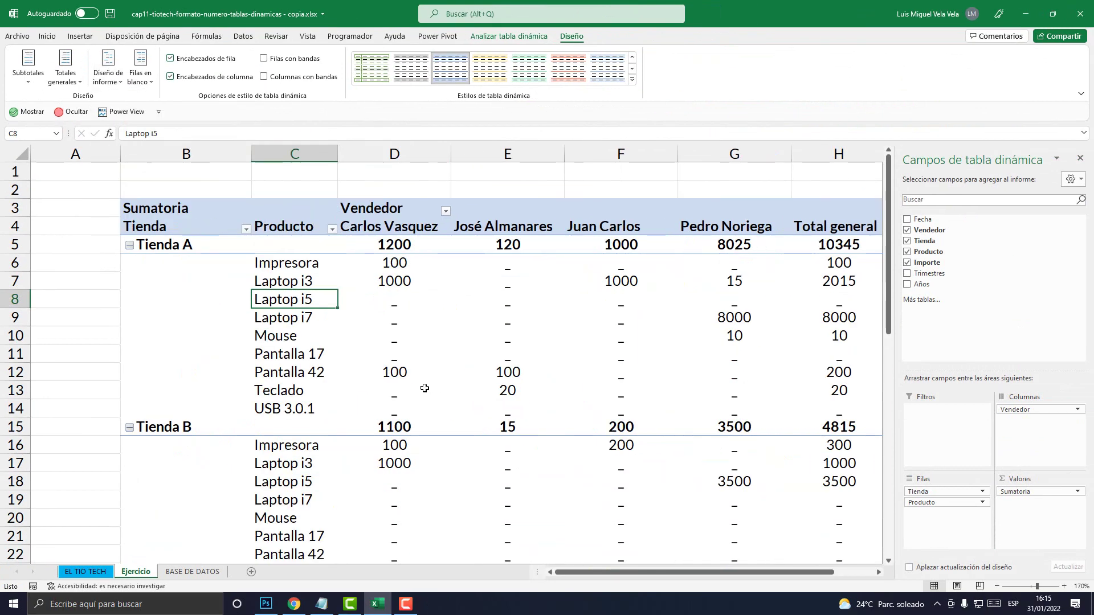
pyautogui.scroll(-5, 425, 388)
pyautogui.scroll(2, 424, 396)
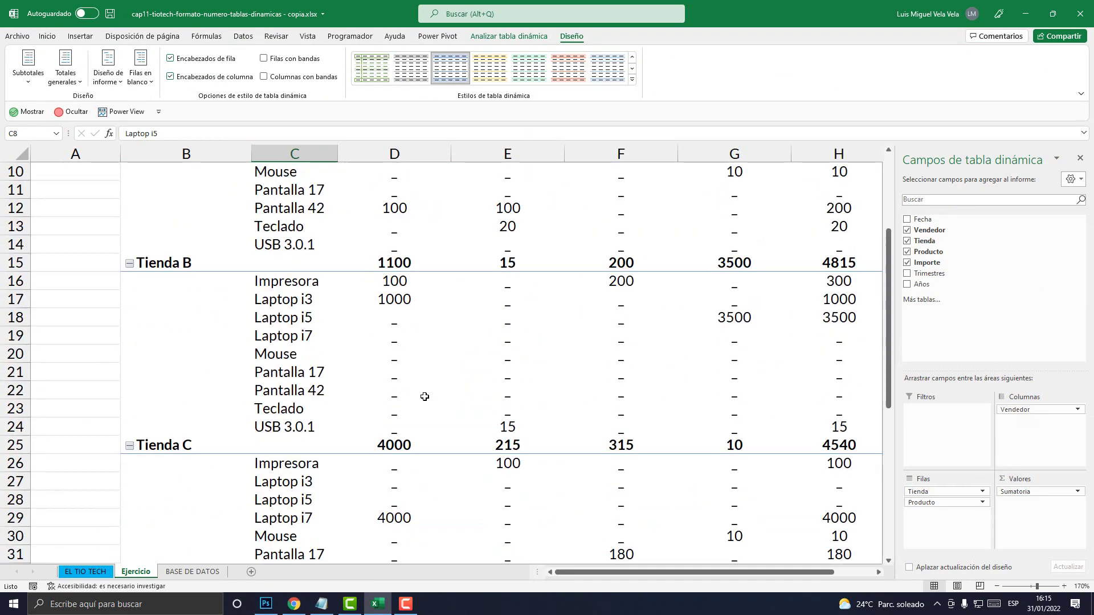
pyautogui.scroll(3, 425, 396)
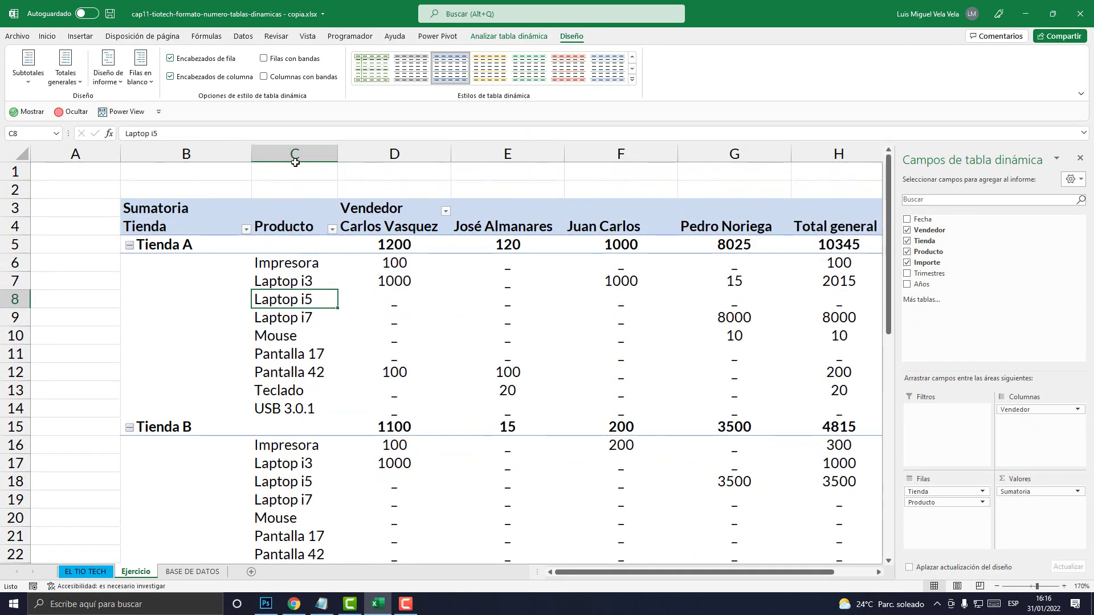
pyautogui.click(295, 163)
pyautogui.click(267, 234)
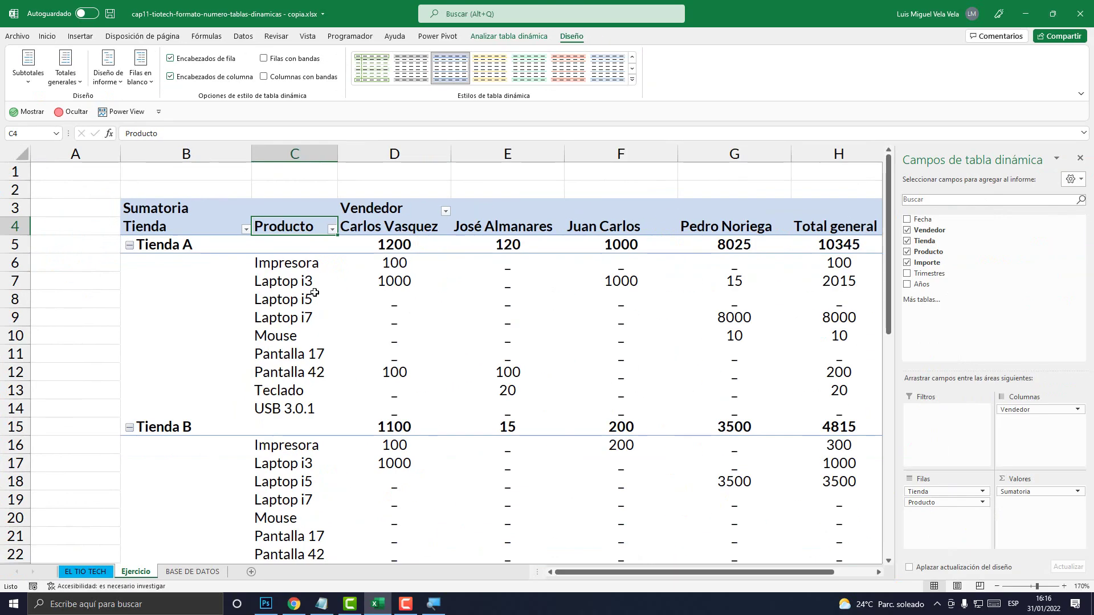
pyautogui.click(300, 292)
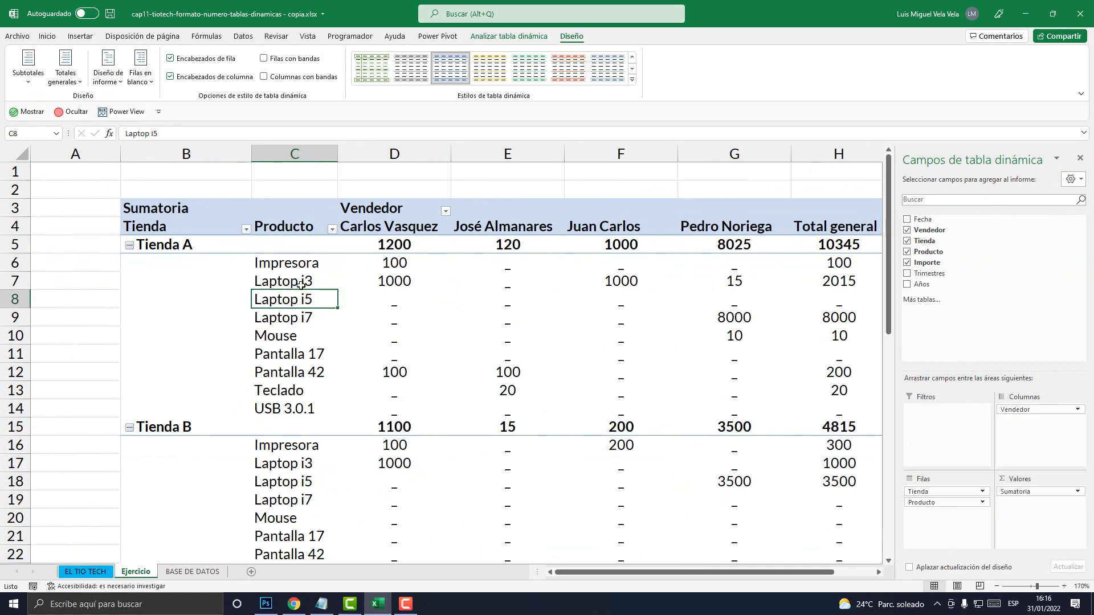
# Change the pivot table's report layout to tabular form and check where each store's total row is placed.
pyautogui.click(102, 79)
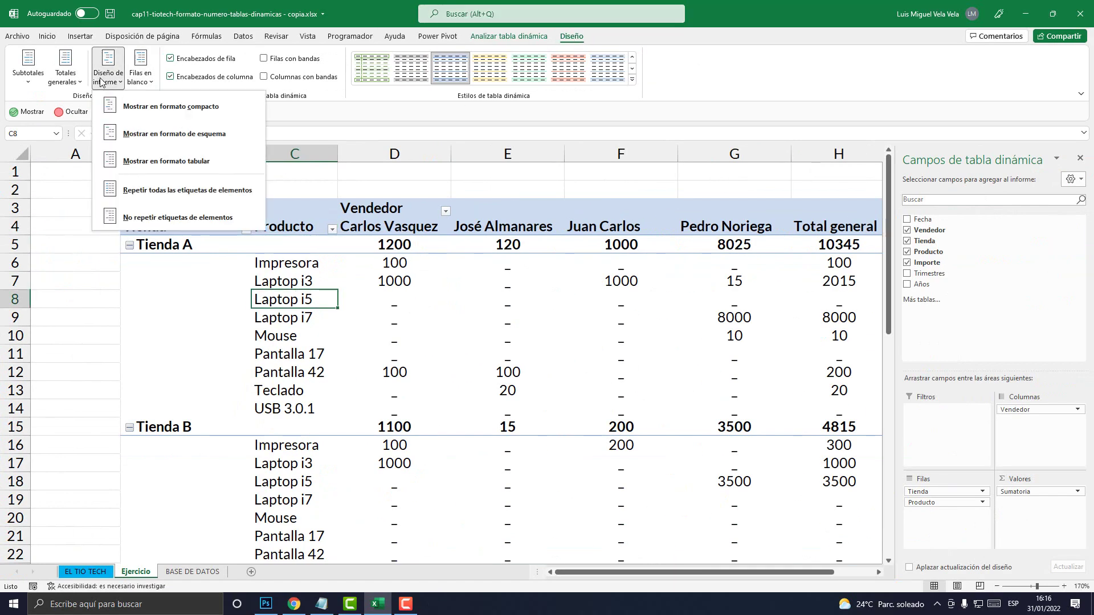
pyautogui.click(180, 161)
pyautogui.scroll(-1, 427, 409)
pyautogui.scroll(-4, 427, 409)
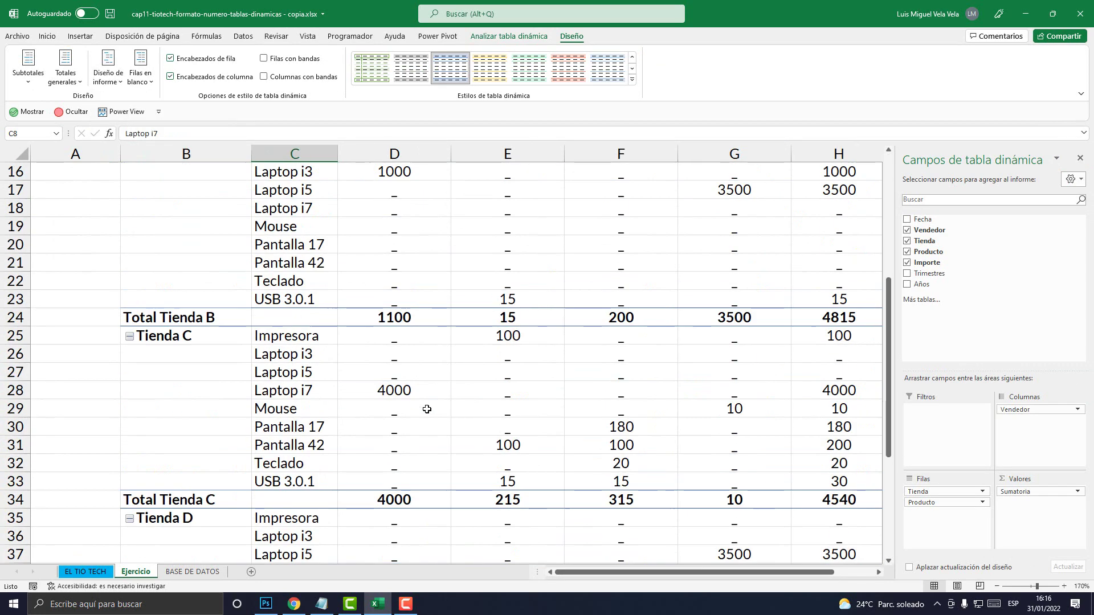
pyautogui.scroll(5, 428, 410)
pyautogui.scroll(-4, 485, 422)
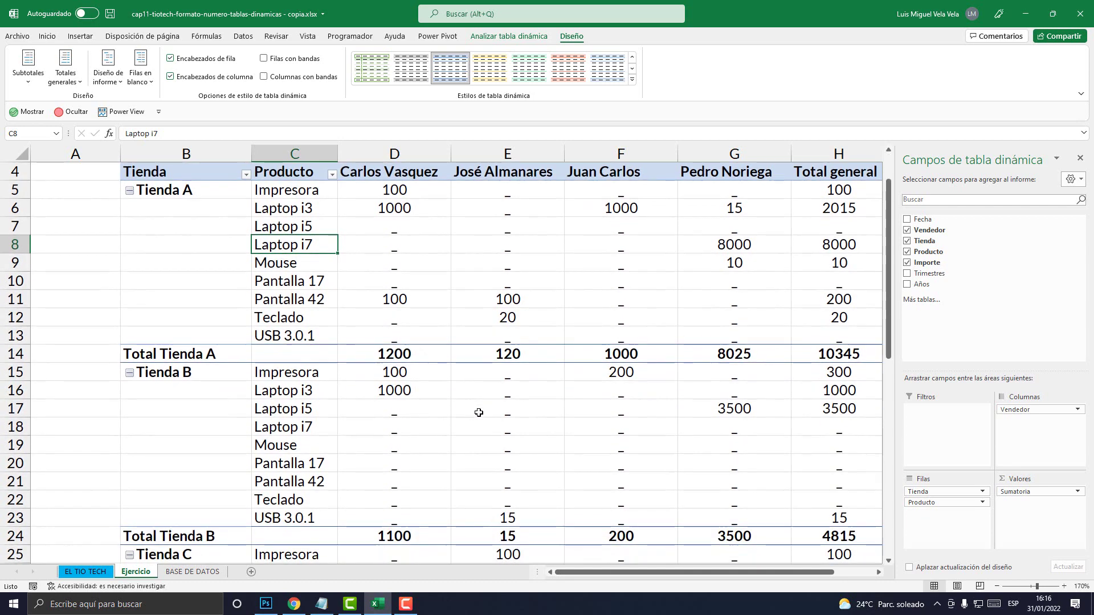
pyautogui.scroll(4, 480, 414)
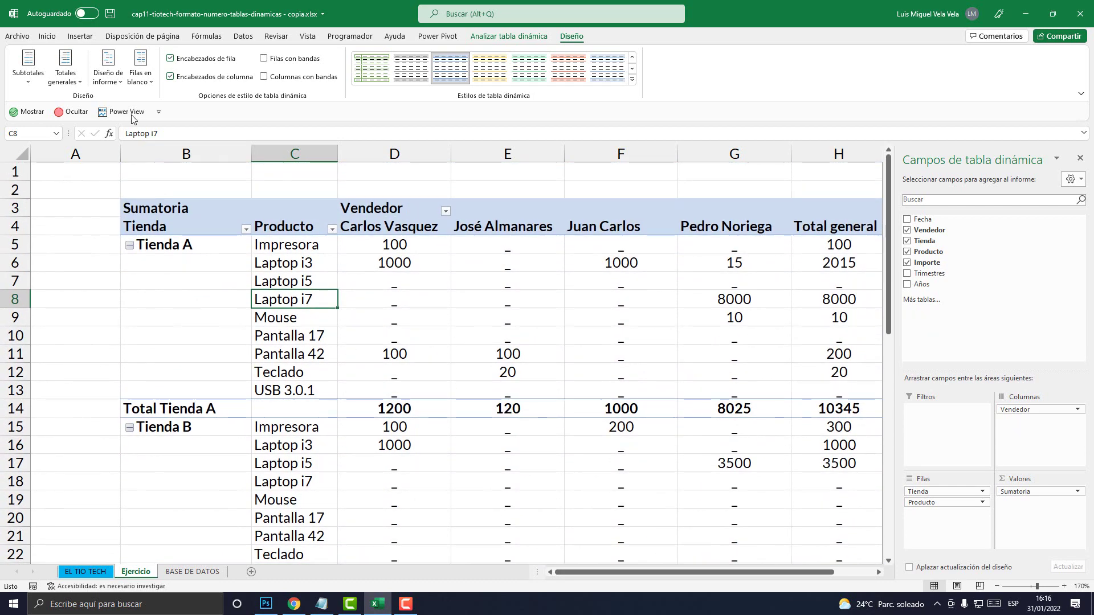
# Repeat all item labels in the pivot table and fill the repeated Tienda A cells B6:B13 with yellow.
pyautogui.click(108, 67)
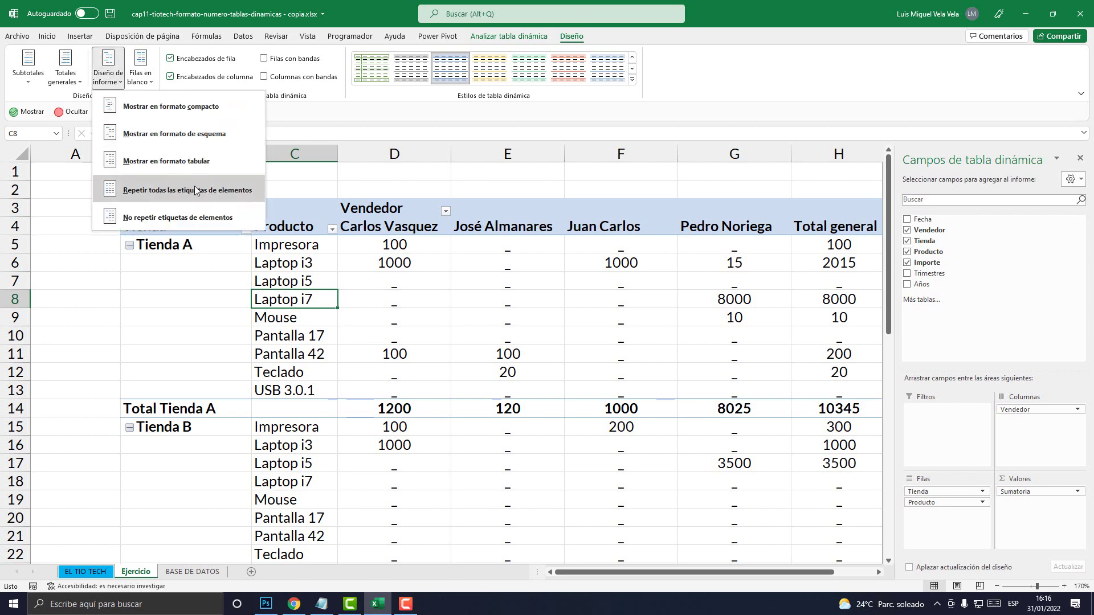
pyautogui.click(186, 191)
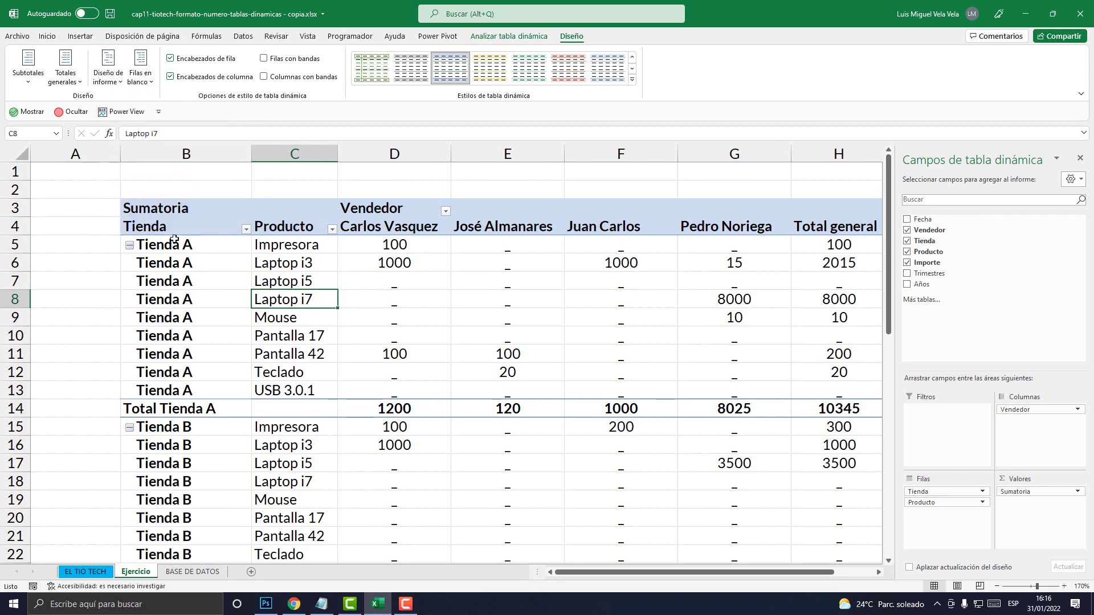
pyautogui.moveTo(174, 265); pyautogui.dragTo(178, 374)
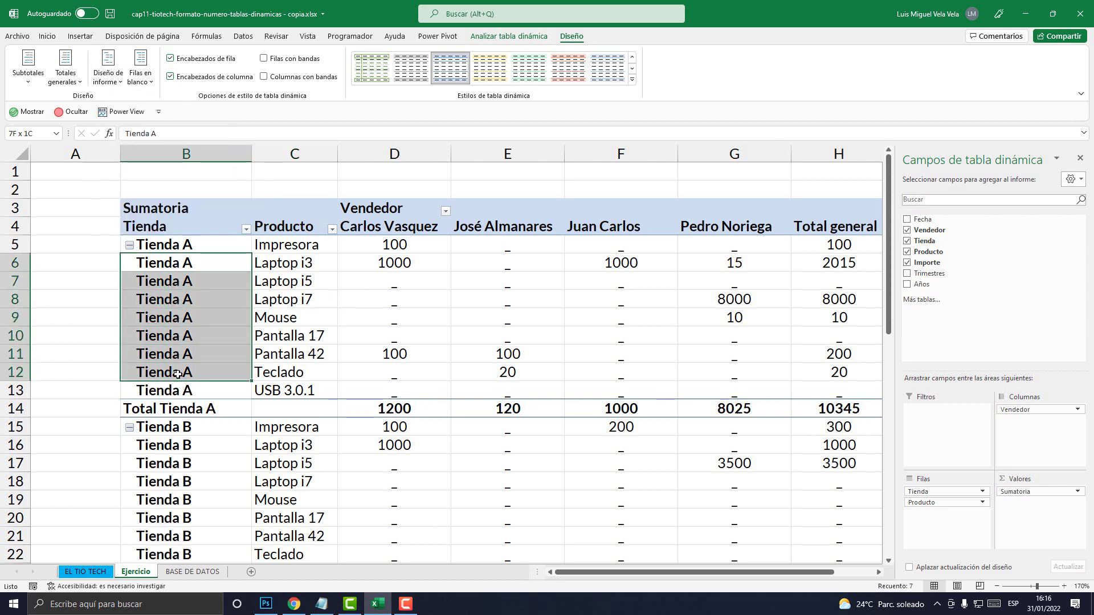
pyautogui.click(48, 36)
pyautogui.click(282, 76)
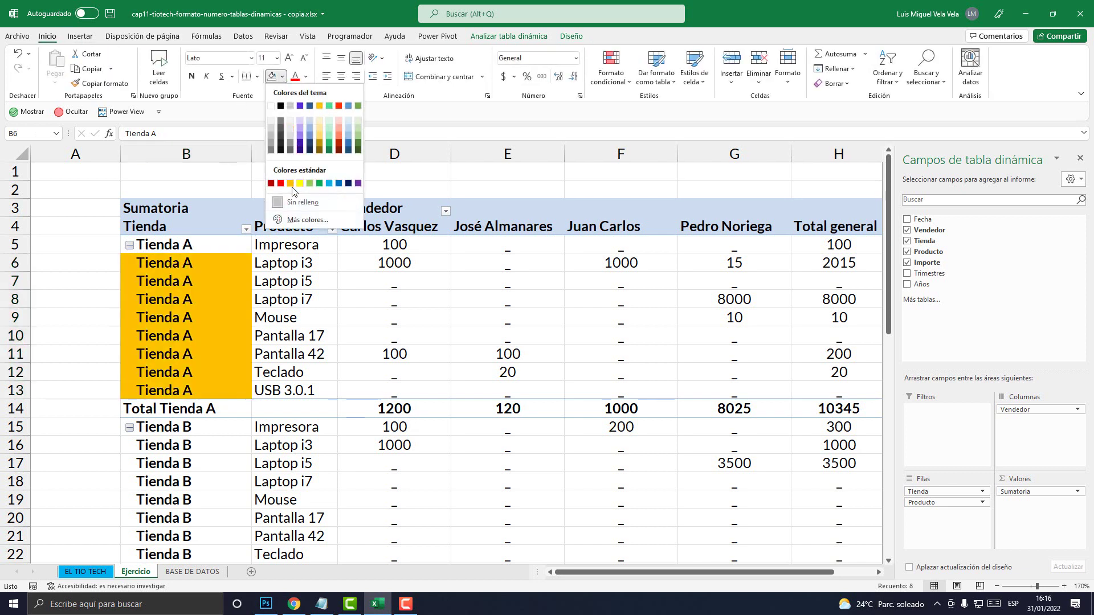
pyautogui.click(299, 183)
pyautogui.click(294, 317)
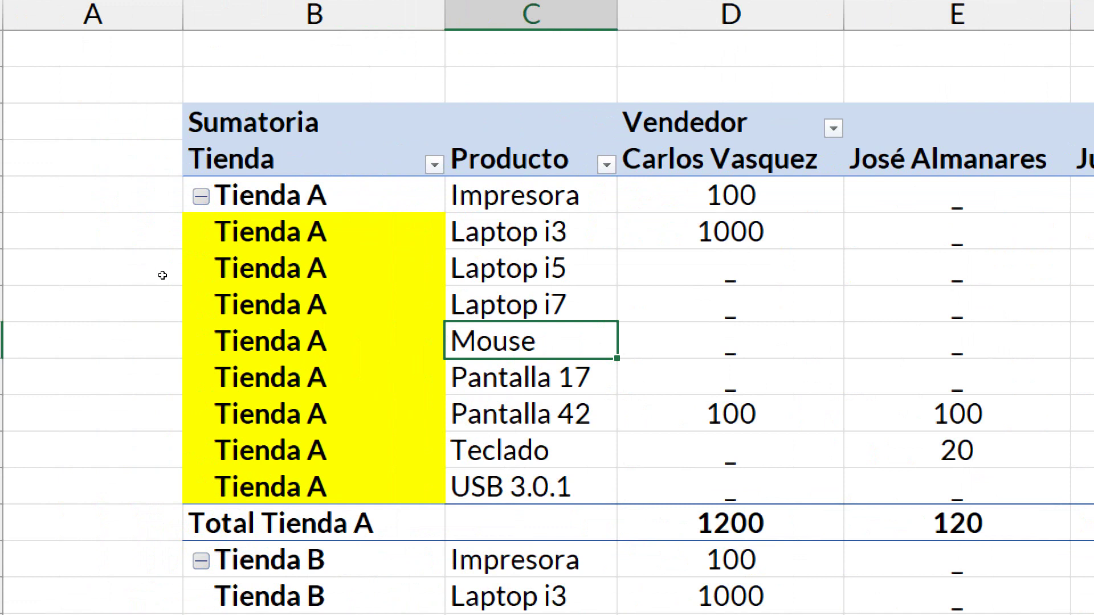
# Examine the repeated Tienda A labels in the yellow cells beside the product names.
pyautogui.press('Left')
pyautogui.press('Up')
pyautogui.press('Up')
pyautogui.press('Up')
pyautogui.hotkey('shift', 'Down')
pyautogui.hotkey('shift', 'Down')
pyautogui.hotkey('shift', 'Down')
pyautogui.hotkey('shift', 'Down')
pyautogui.hotkey('shift', 'Down')
pyautogui.hotkey('shift', 'Down')
pyautogui.hotkey('shift', 'Down')
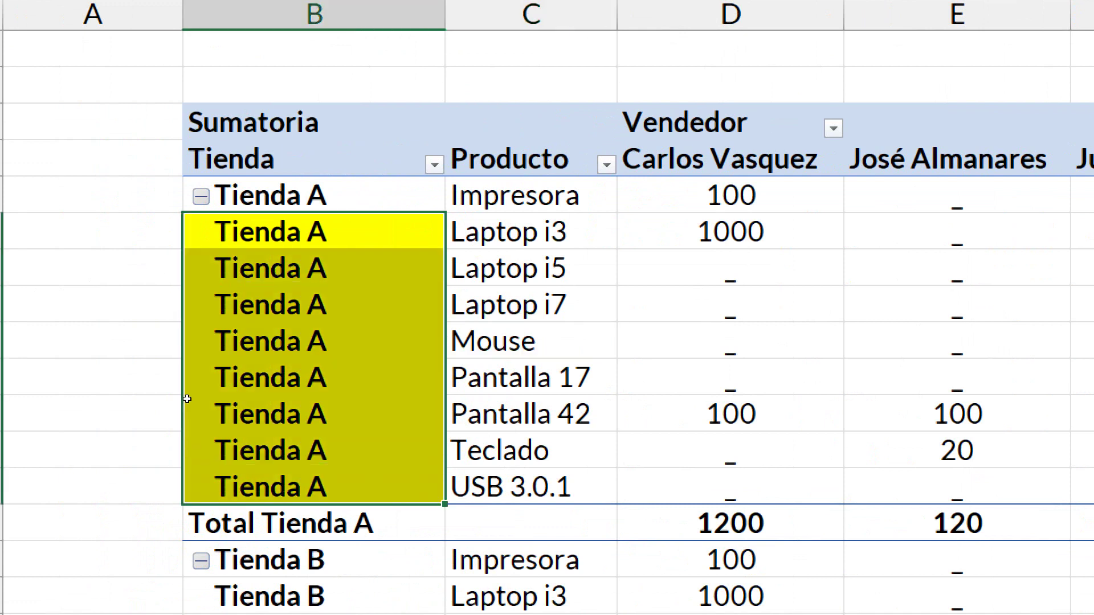
pyautogui.hotkey('shift', 'Up')
pyautogui.hotkey('shift', 'Up')
pyautogui.hotkey('shift', 'Up')
pyautogui.hotkey('shift', 'Up')
pyautogui.hotkey('shift', 'Up')
pyautogui.hotkey('shift', 'Up')
pyautogui.hotkey('shift', 'Up')
pyautogui.press('Down')
pyautogui.press('Down')
pyautogui.press('Down')
pyautogui.press('Down')
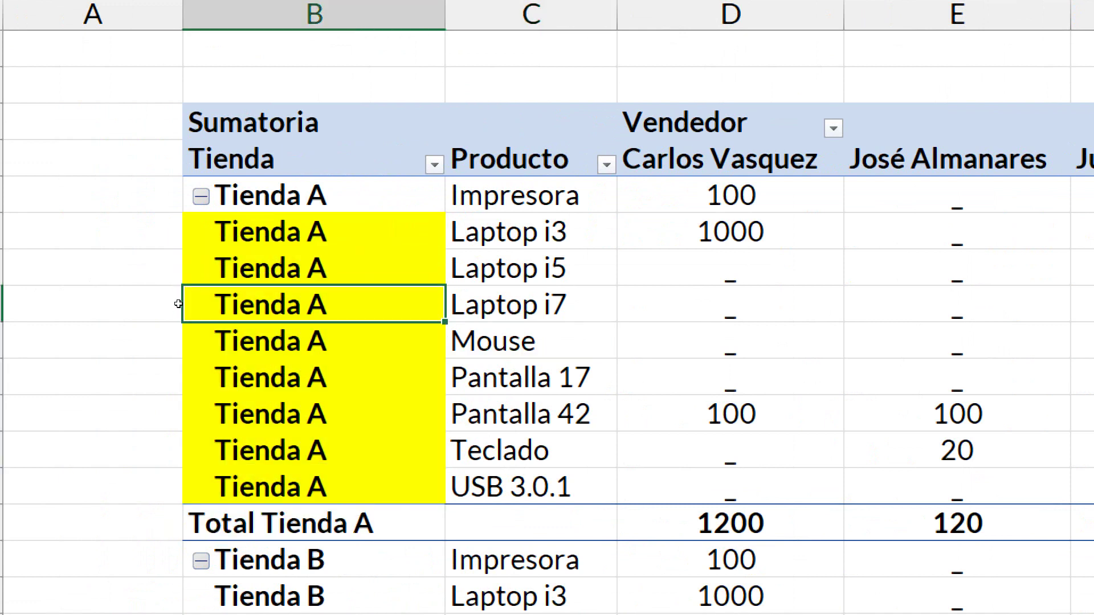
pyautogui.moveTo(186, 247); pyautogui.dragTo(188, 341)
pyautogui.hotkey('shift', 'Down')
pyautogui.hotkey('shift', 'Down')
pyautogui.hotkey('shift', 'Down')
pyautogui.hotkey('shift', 'Down')
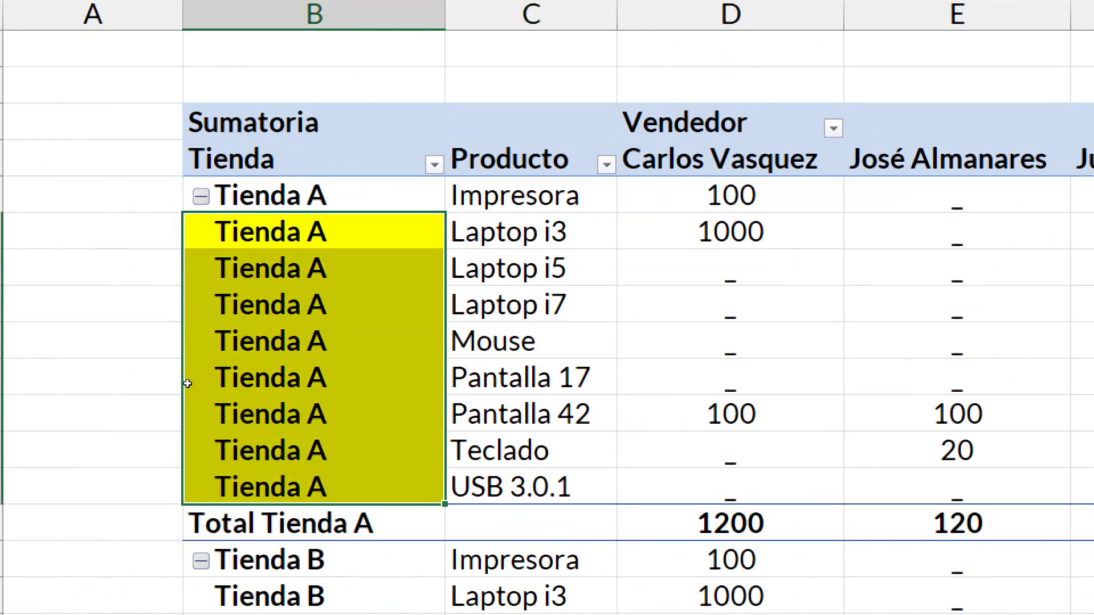
pyautogui.click(184, 305)
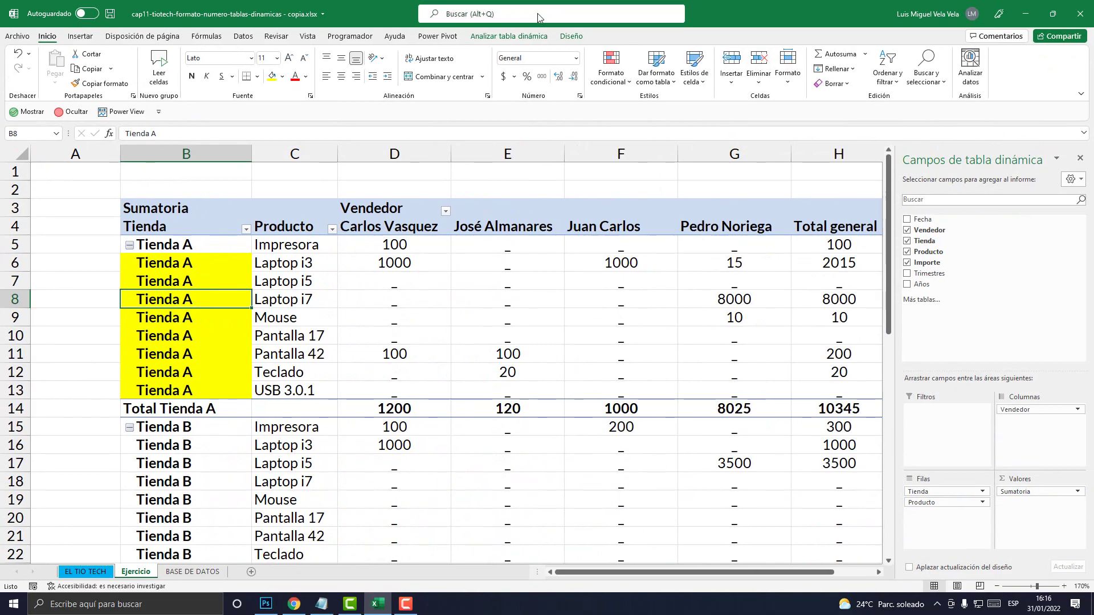
# Set the pivot table's report layout to not repeat item labels.
pyautogui.click(572, 36)
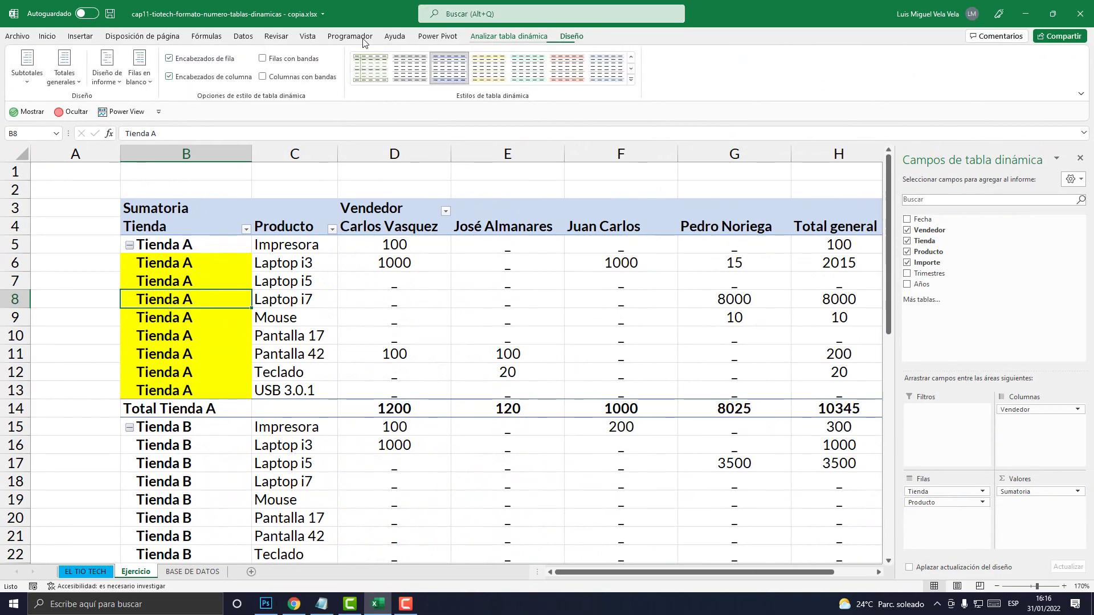
pyautogui.click(109, 68)
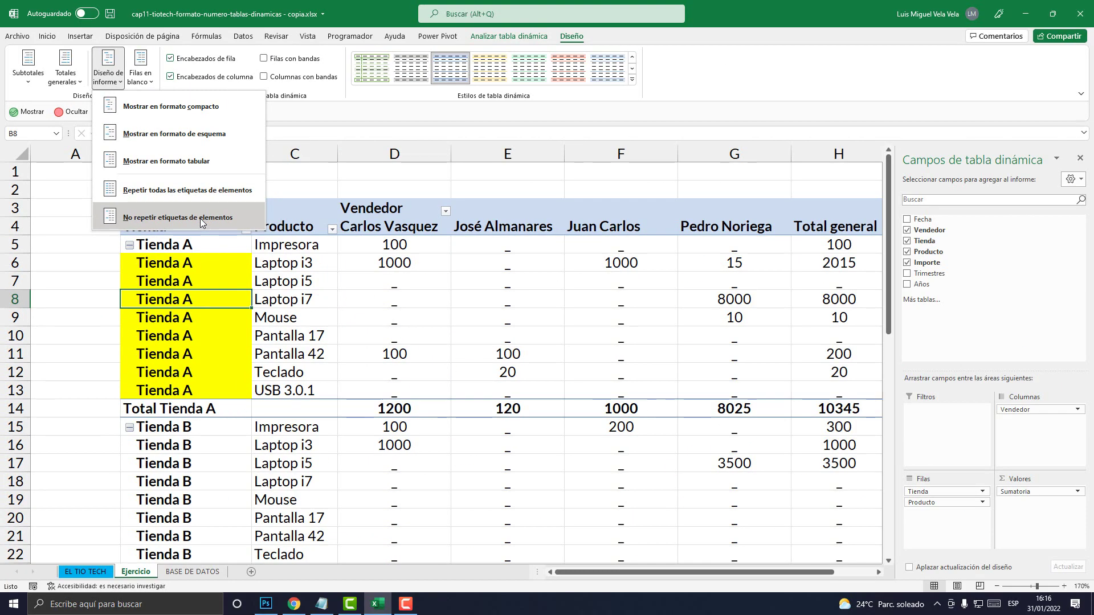
pyautogui.click(197, 220)
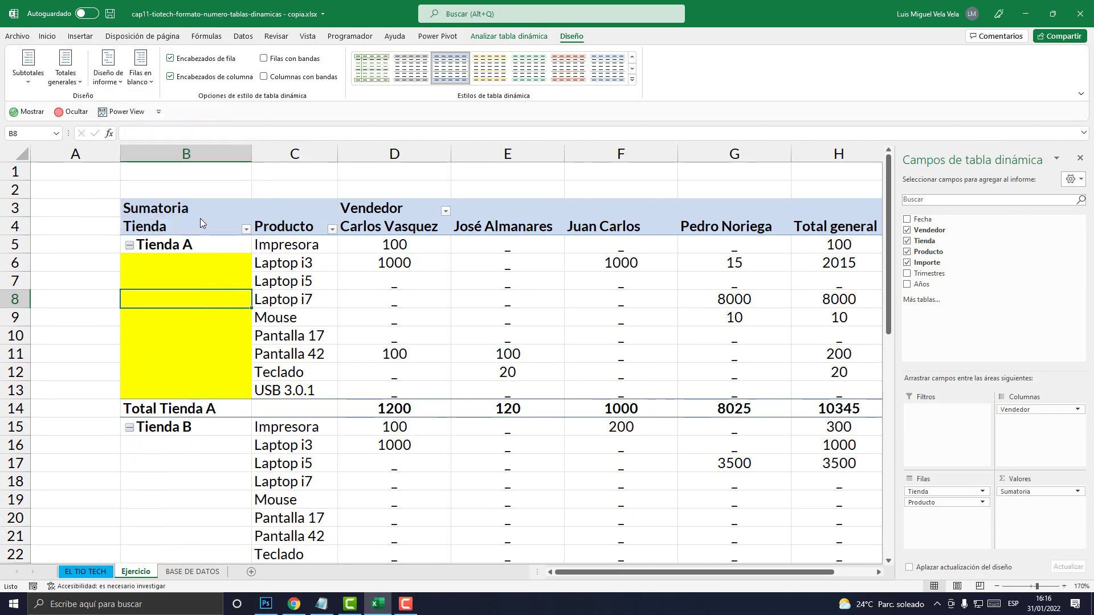
# Repeat all item labels once more to compare the yellow Tienda A cells, and turn the label repetition off again.
pyautogui.click(108, 66)
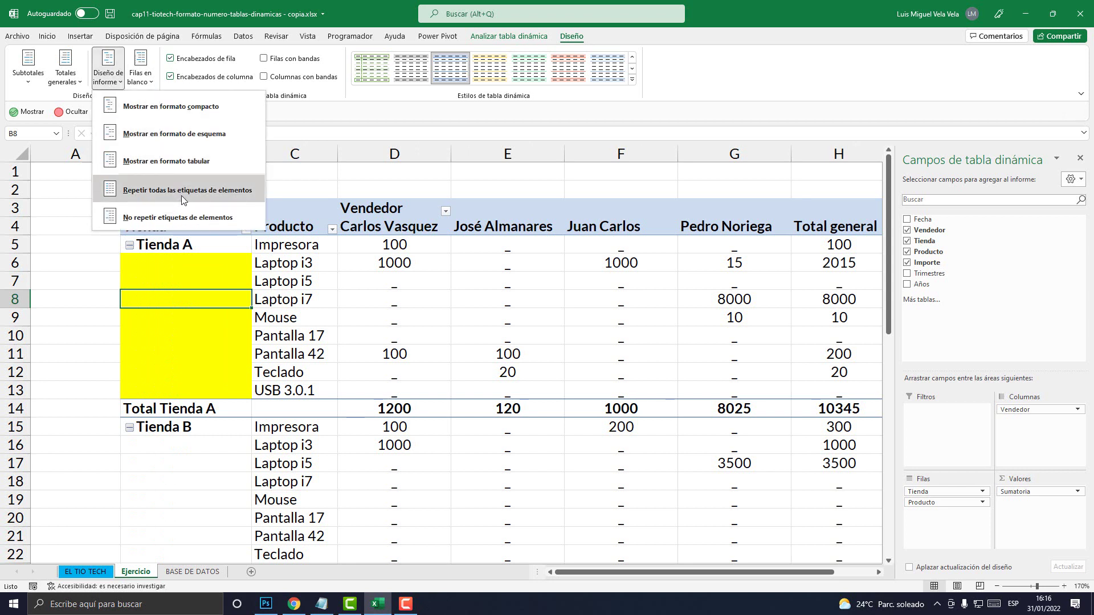
pyautogui.click(184, 194)
pyautogui.moveTo(186, 265); pyautogui.dragTo(185, 390)
pyautogui.click(109, 66)
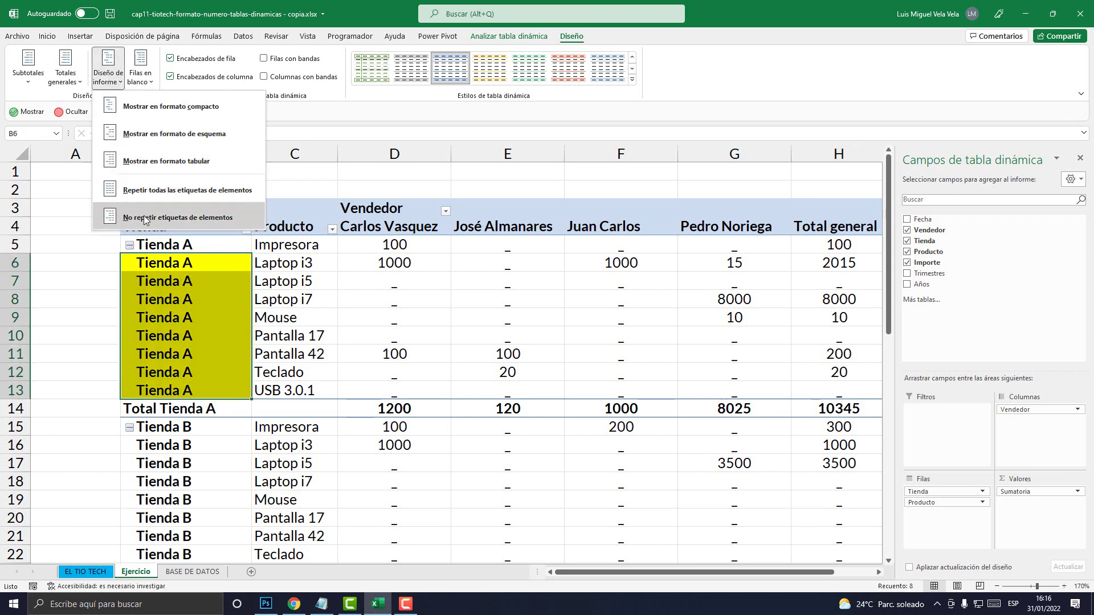
pyautogui.click(182, 220)
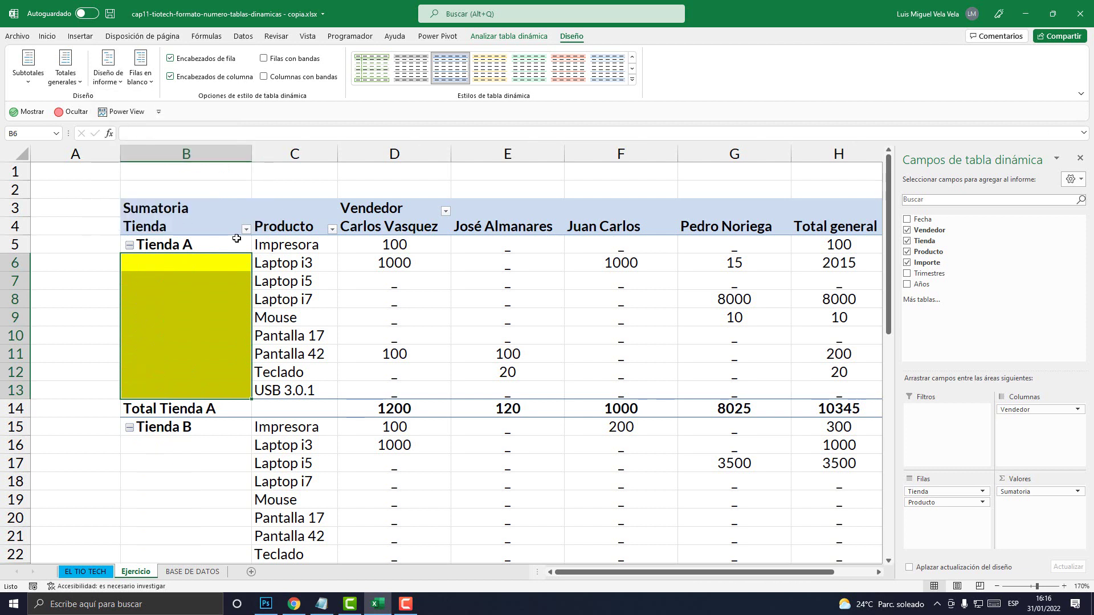
# Insert a blank line after each item in the pivot table and check the empty row below Total Tienda A.
pyautogui.click(218, 245)
pyautogui.click(148, 83)
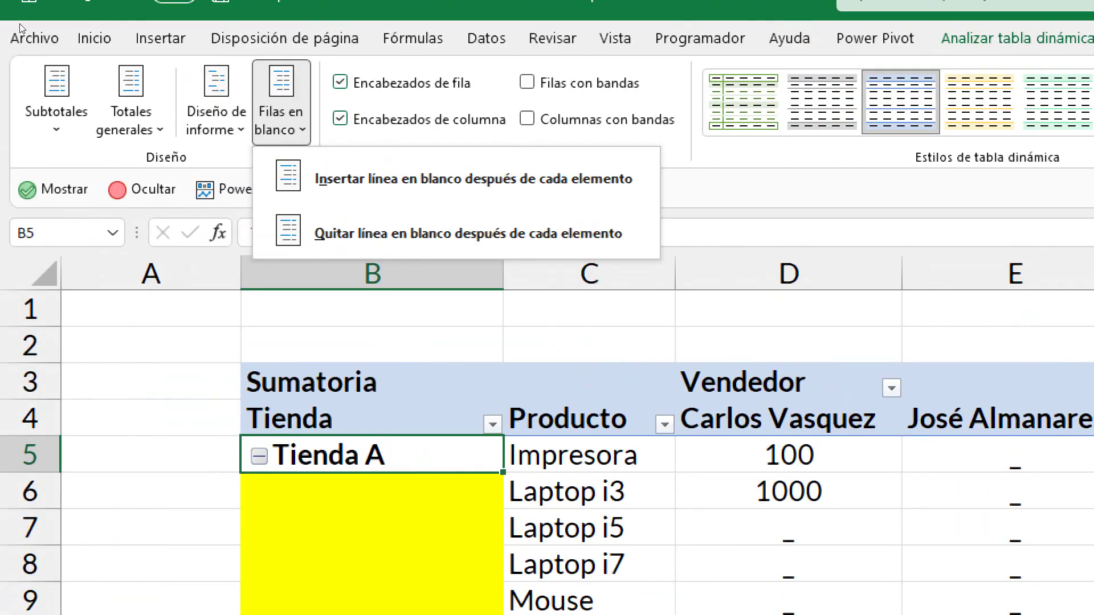
pyautogui.press('Down')
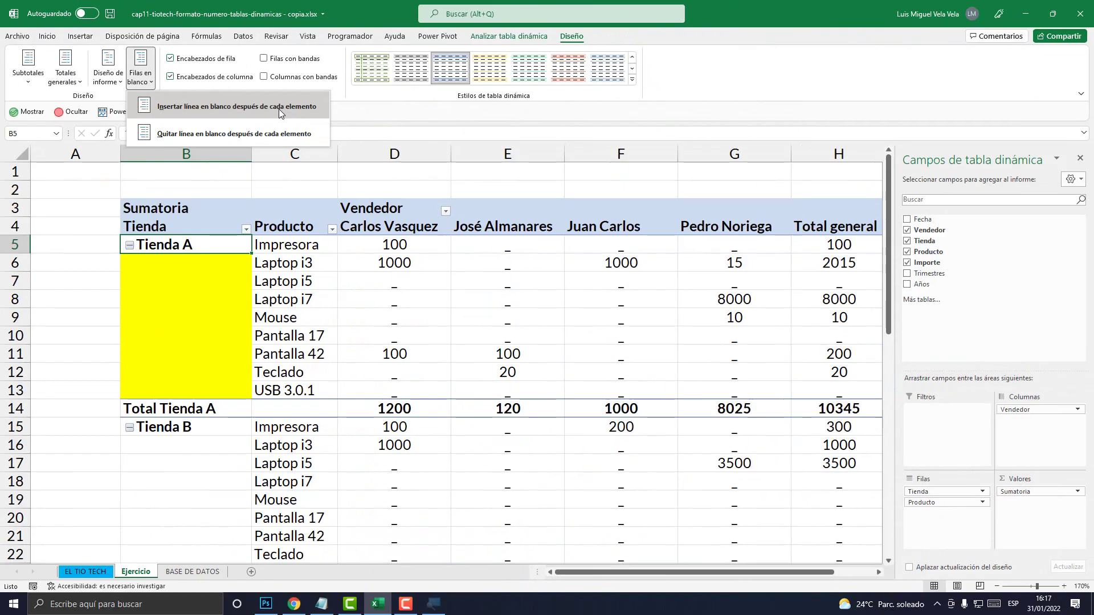
pyautogui.click(279, 108)
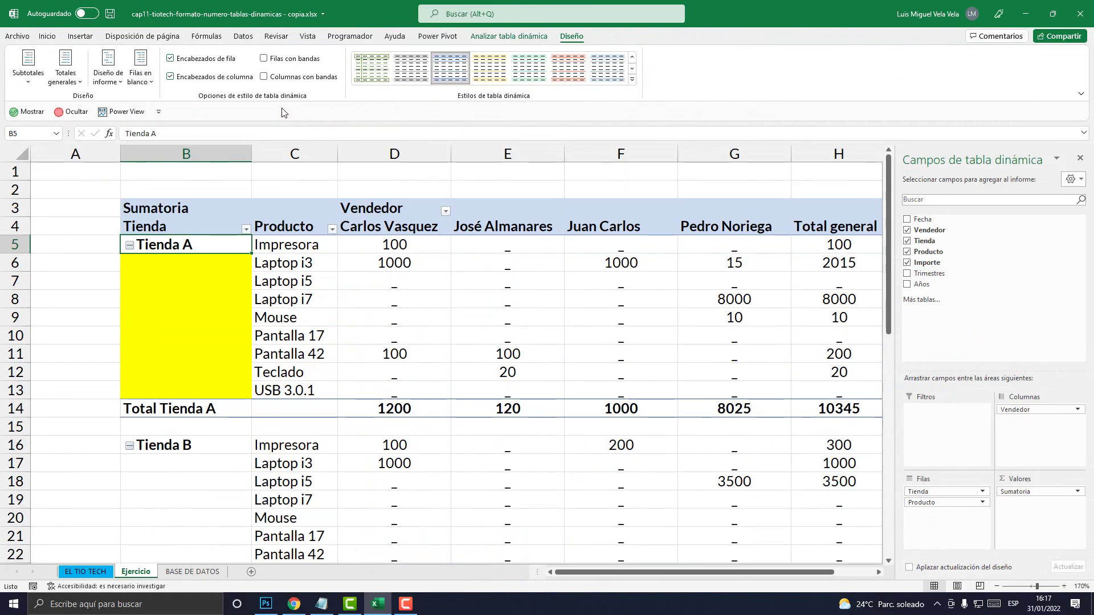
pyautogui.scroll(-2, 238, 415)
pyautogui.moveTo(200, 317); pyautogui.dragTo(818, 316)
# Collapse Tienda A, Tienda B, Tienda C and Tienda D to hide their products.
pyautogui.click(130, 336)
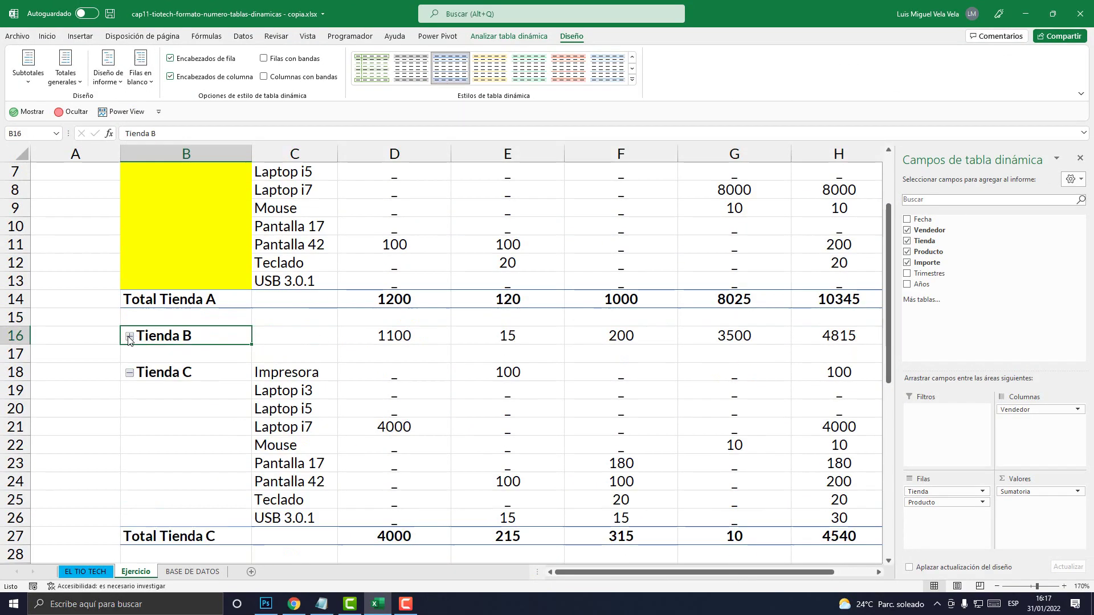
pyautogui.scroll(2, 130, 337)
pyautogui.click(130, 245)
pyautogui.click(129, 317)
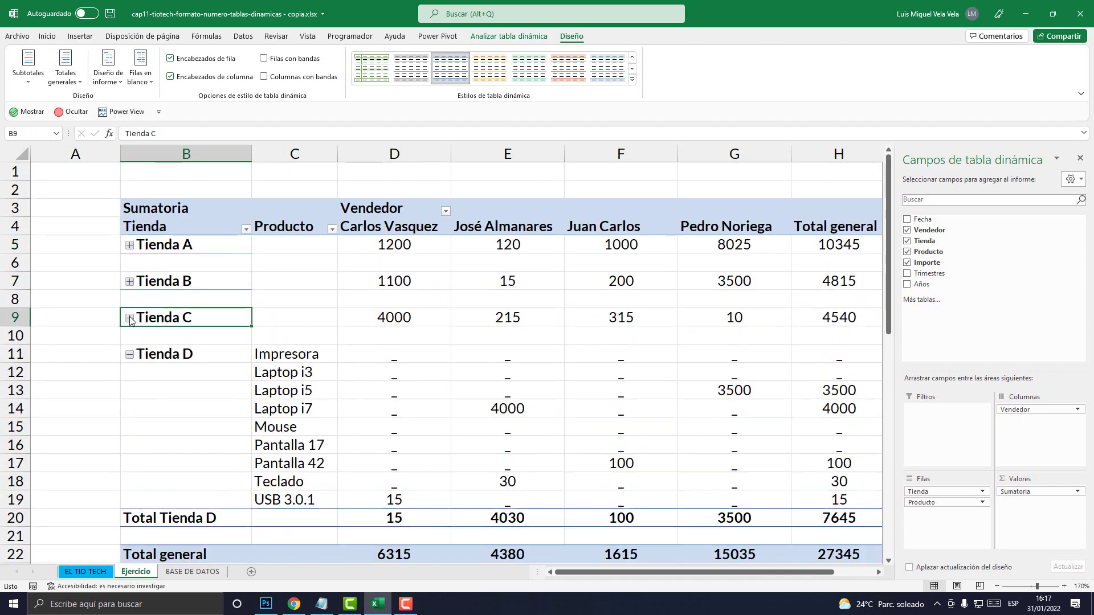
pyautogui.click(130, 355)
pyautogui.click(130, 357)
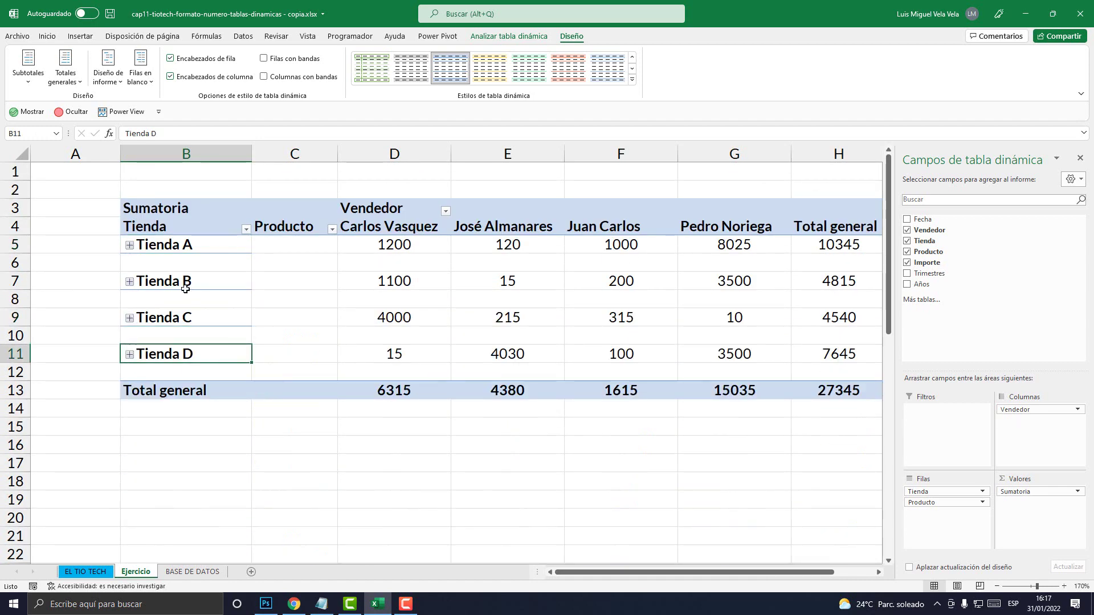
# Narrow the pivot table field pane to fit the Total general column, and select the blank row below Tienda A across the table.
pyautogui.moveTo(170, 261); pyautogui.dragTo(804, 261)
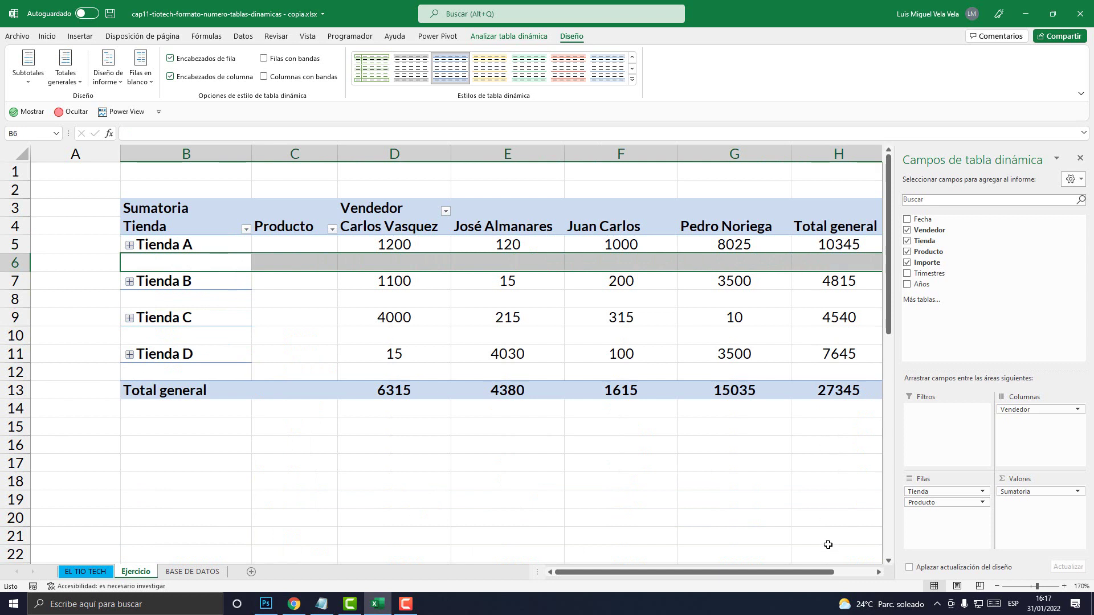
pyautogui.moveTo(826, 572); pyautogui.dragTo(835, 578)
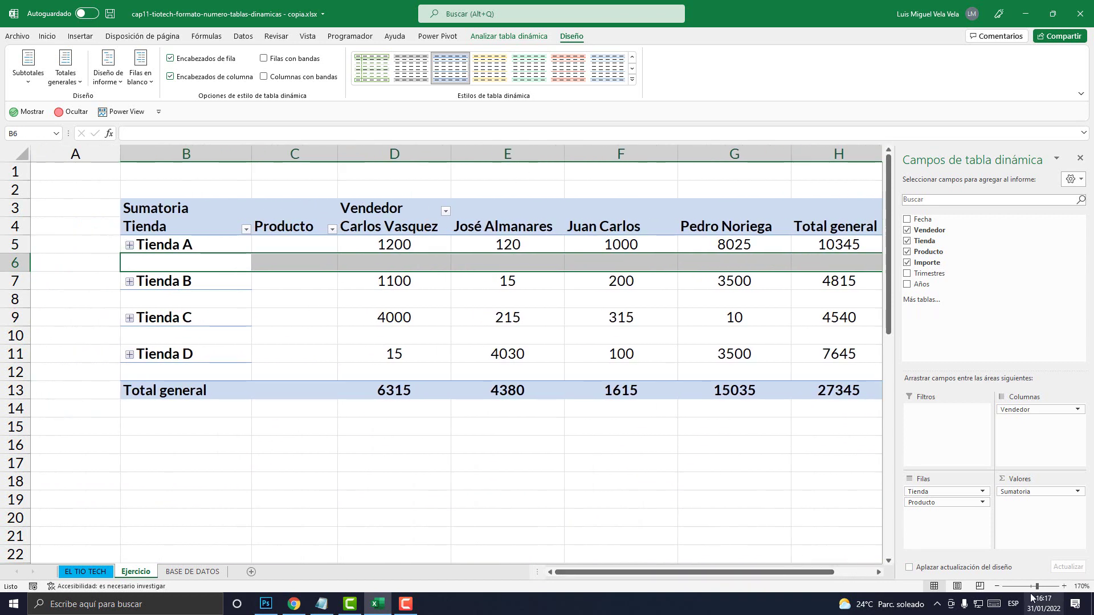
pyautogui.moveTo(906, 345); pyautogui.dragTo(944, 342)
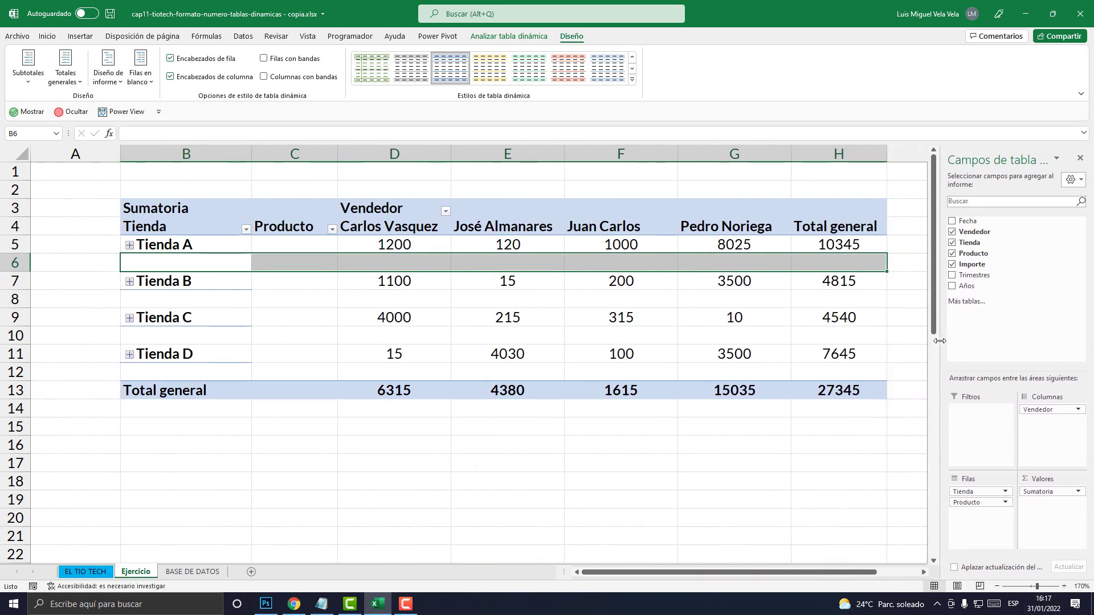
pyautogui.click(286, 312)
pyautogui.click(234, 257)
pyautogui.moveTo(234, 258); pyautogui.dragTo(818, 260)
# Remove the blank line after each pivot table item and insert it again to compare both displays.
pyautogui.click(211, 260)
pyautogui.click(143, 84)
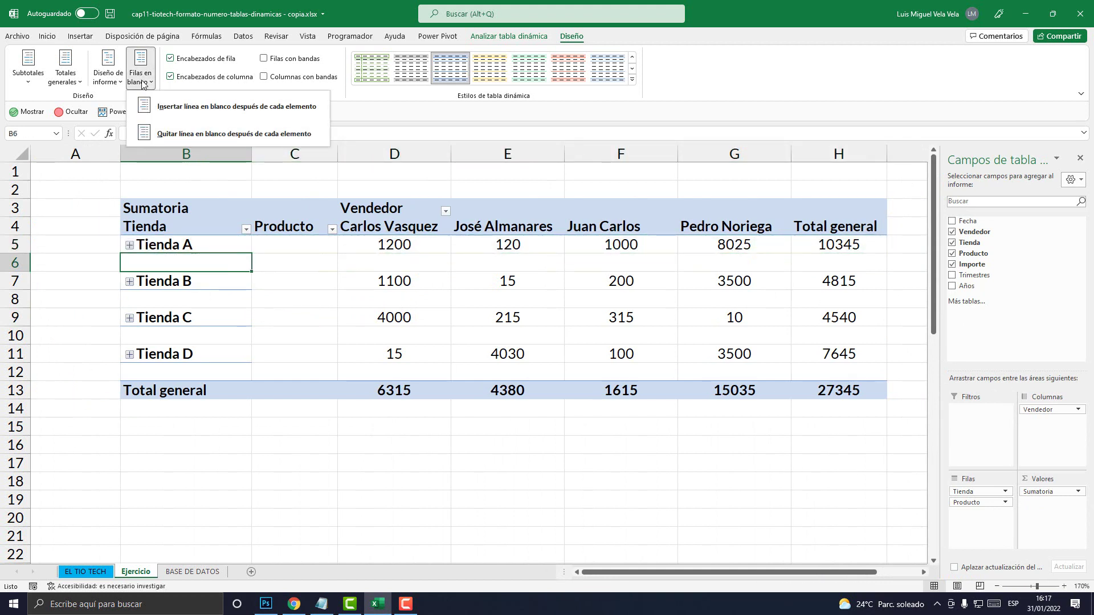
pyautogui.click(218, 134)
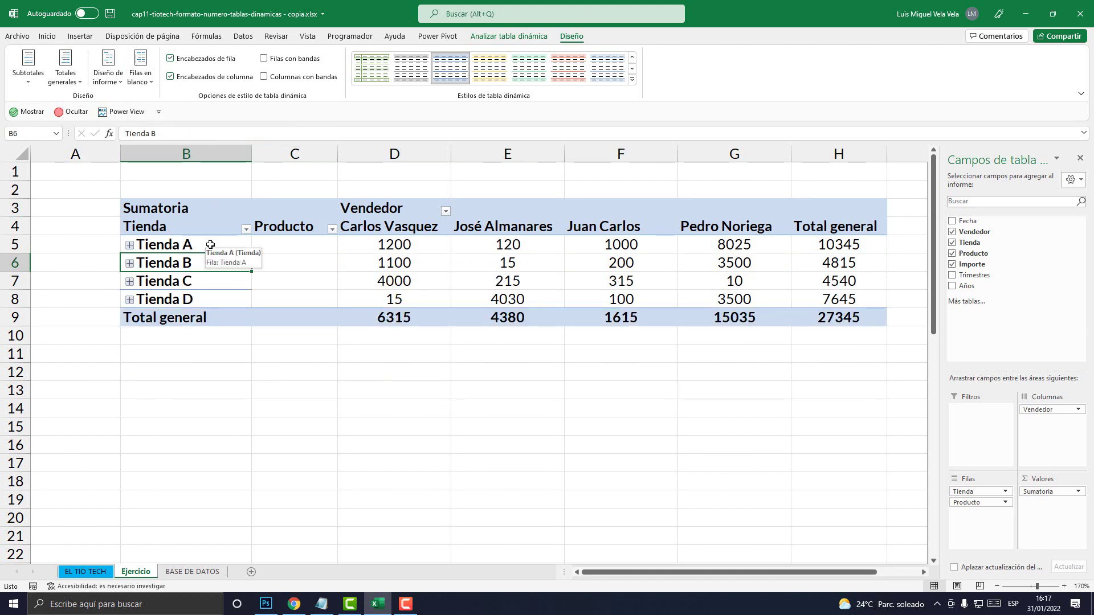
pyautogui.click(141, 84)
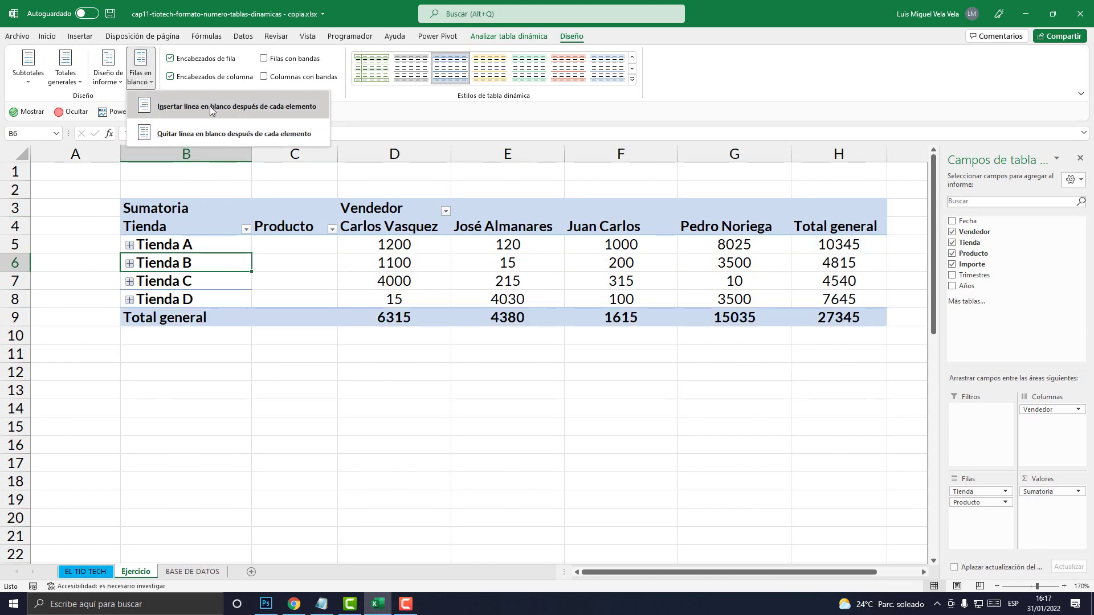
pyautogui.click(276, 108)
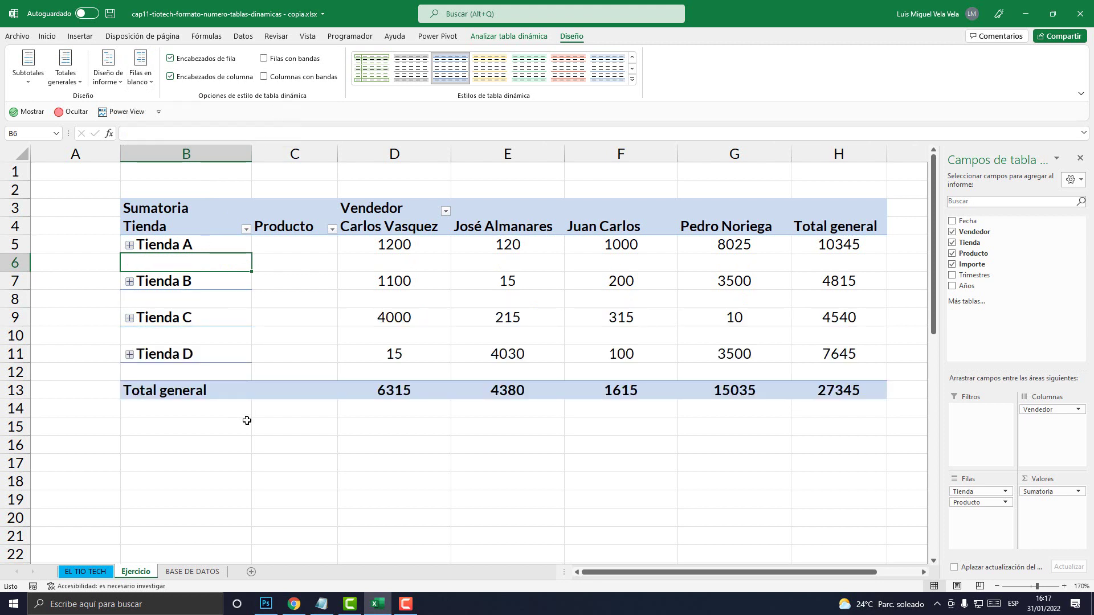